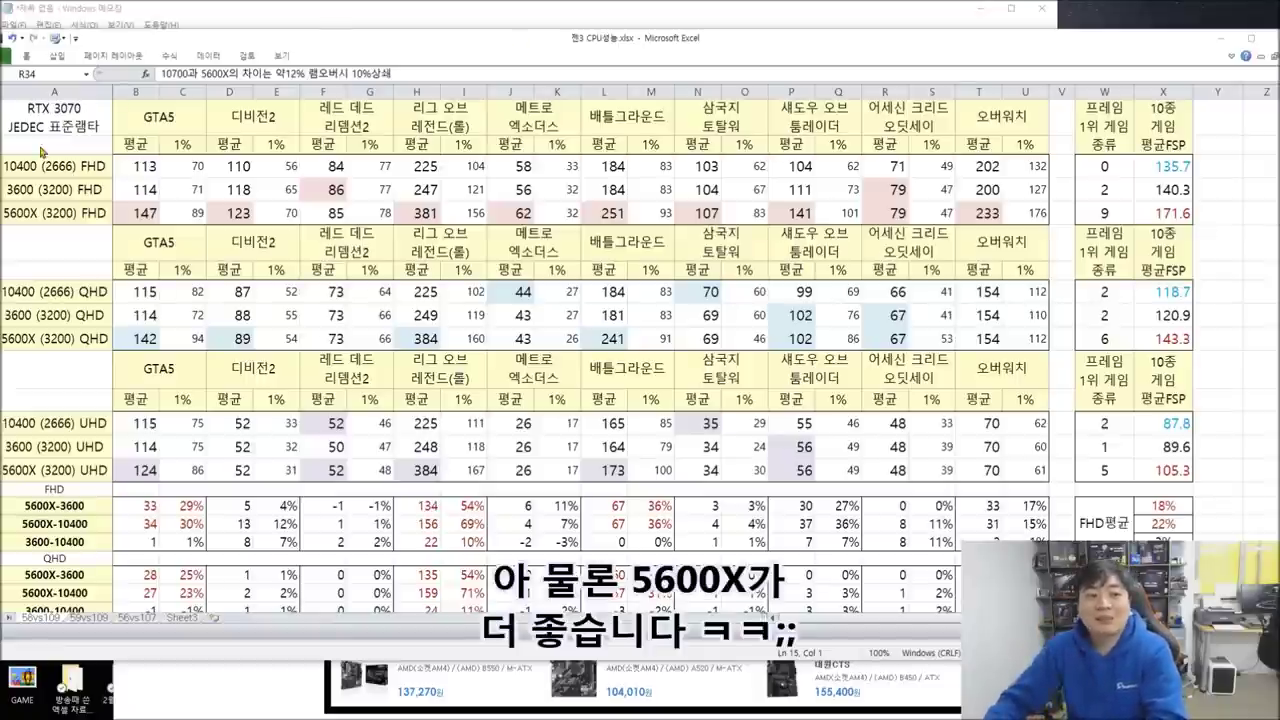
Step: Compare the 10400 (2666) FHD and 5600X (3200) FHD result rows in the first benchmark table
left_click(52, 167)
left_click(14, 211)
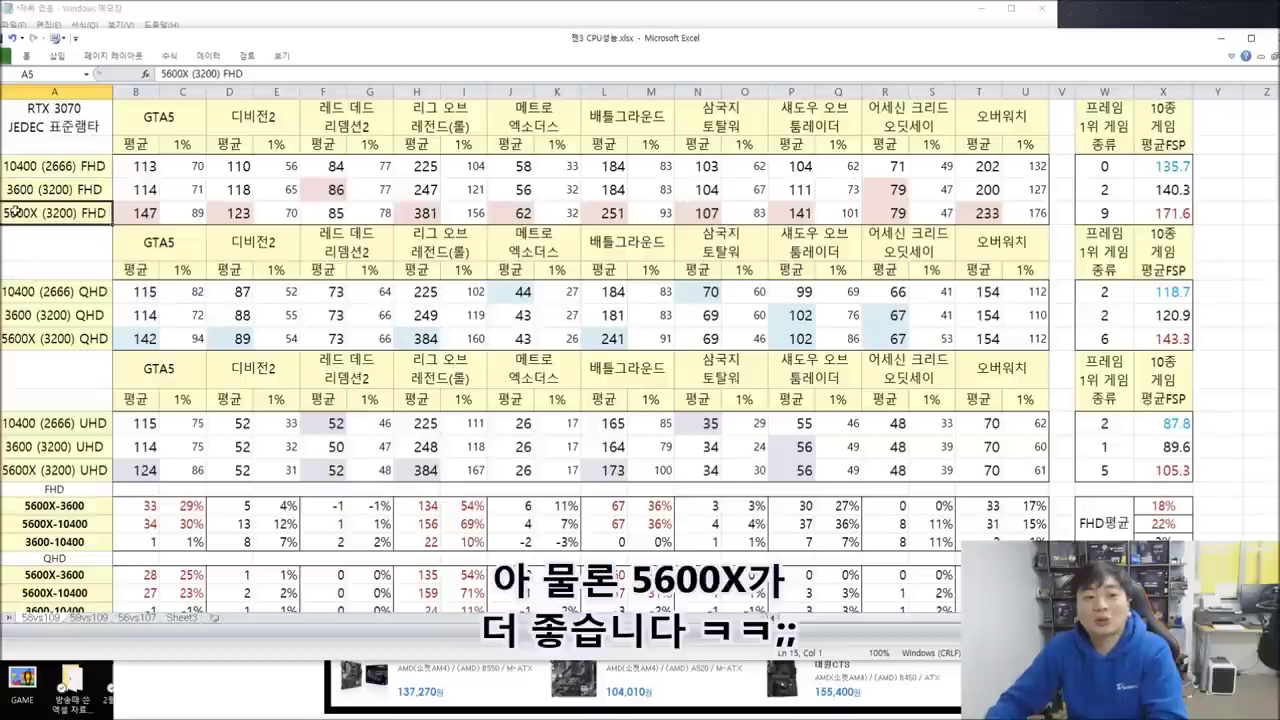
left_click(33, 160)
left_click(55, 220)
left_click(70, 167)
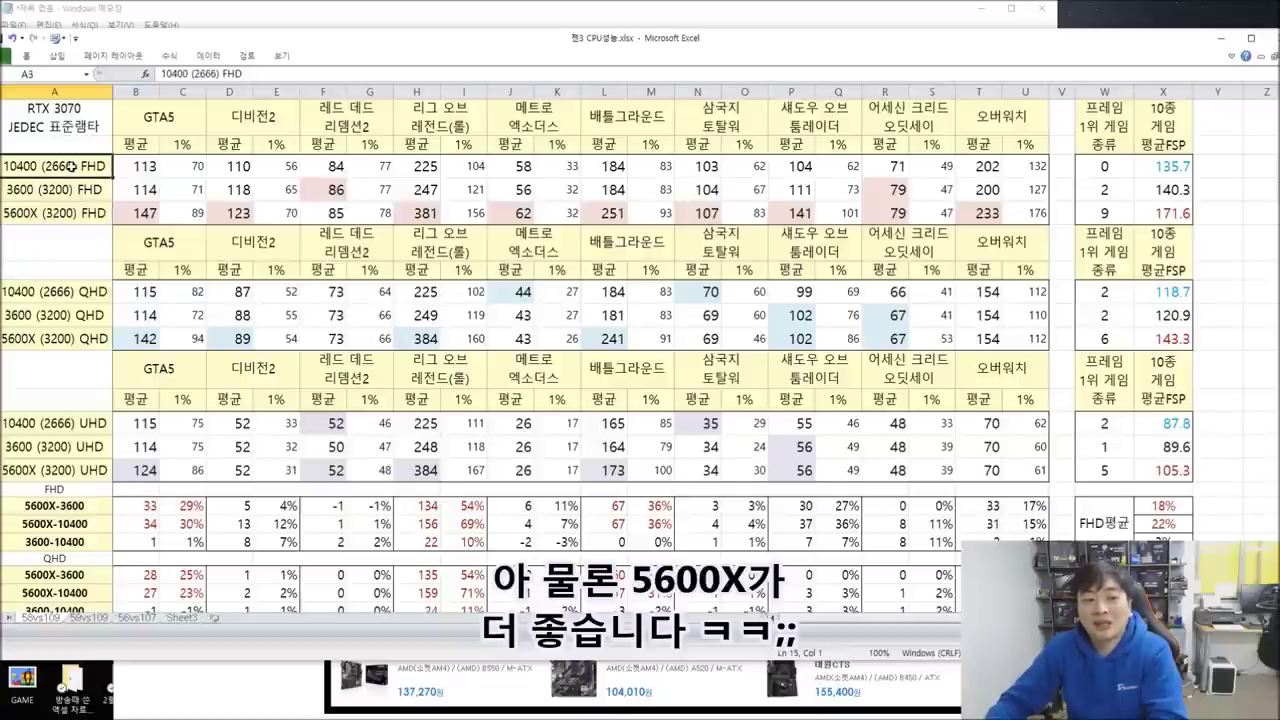
left_click(52, 222)
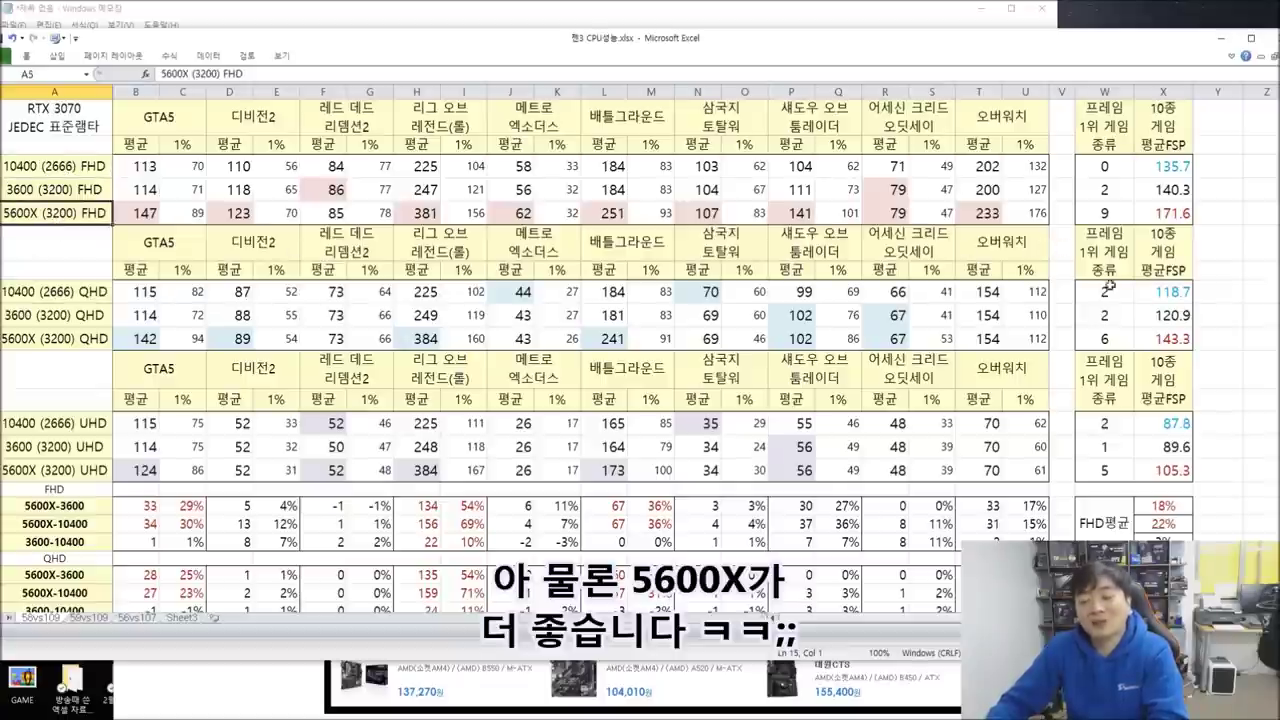
Step: Examine the FHD 5600X-10400 and 3600-10400 difference rows below the benchmark tables
scroll(1195, 340, "down", 2)
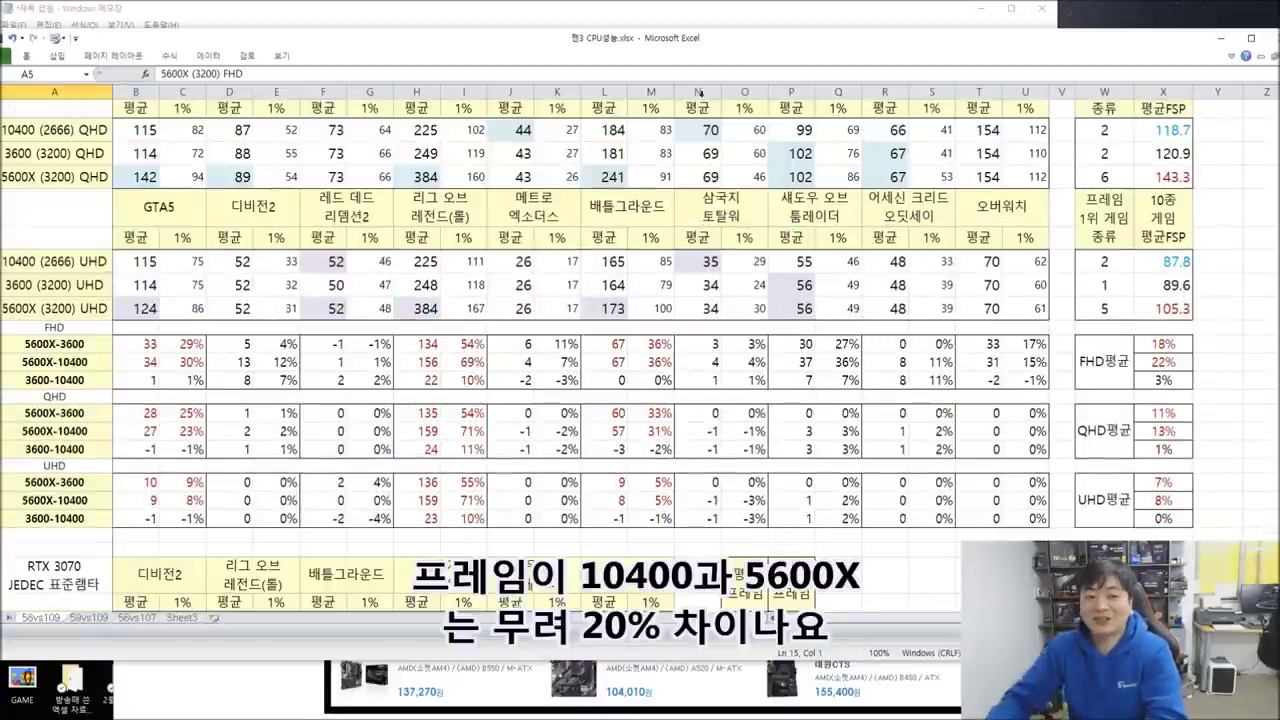
left_click(53, 361)
left_click_drag(53, 361, 117, 386)
left_click(120, 392)
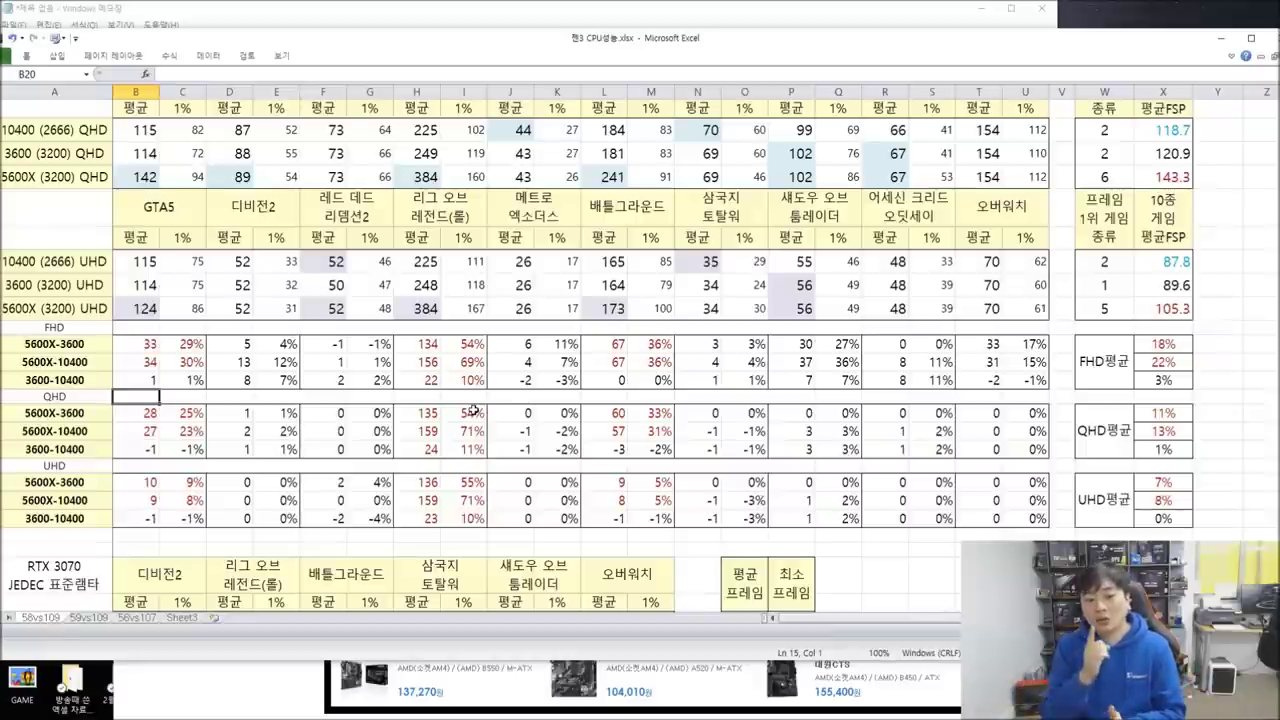
Step: Show the 56vs107 sheet and compare its 10700K (4200) FHD and 5600X (3800) FHD rows
left_click(131, 619)
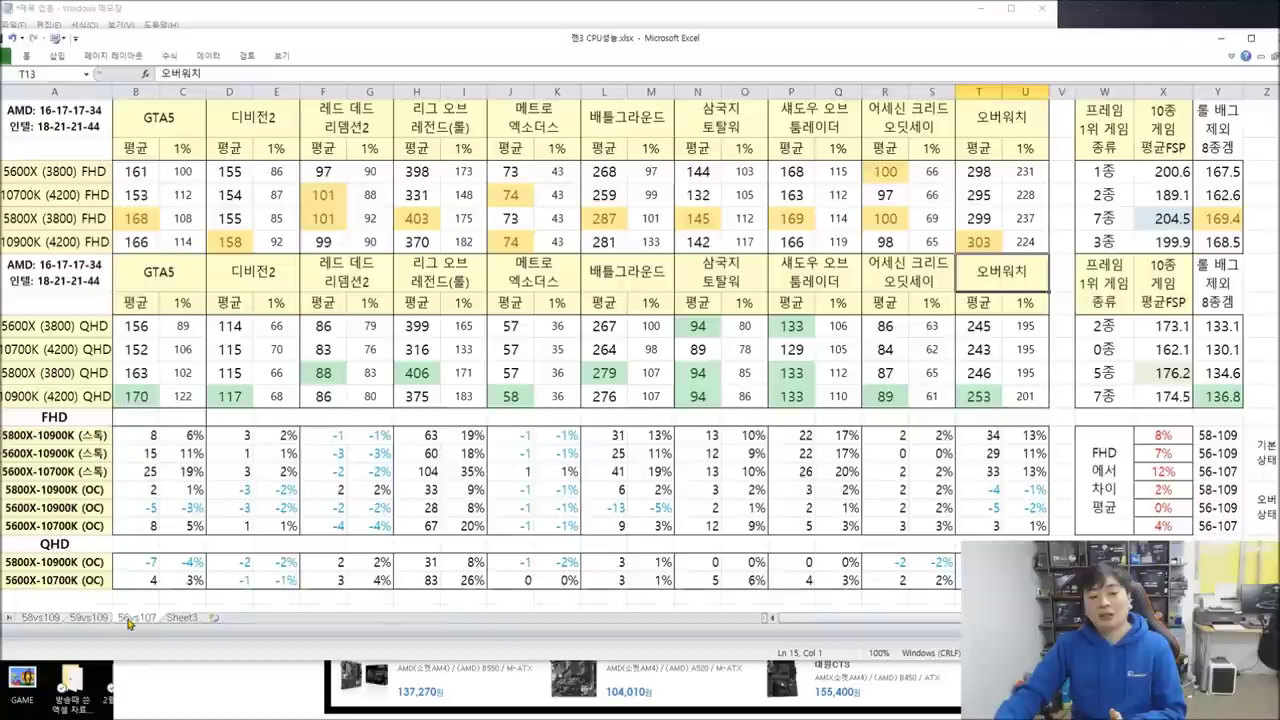
left_click(40, 194)
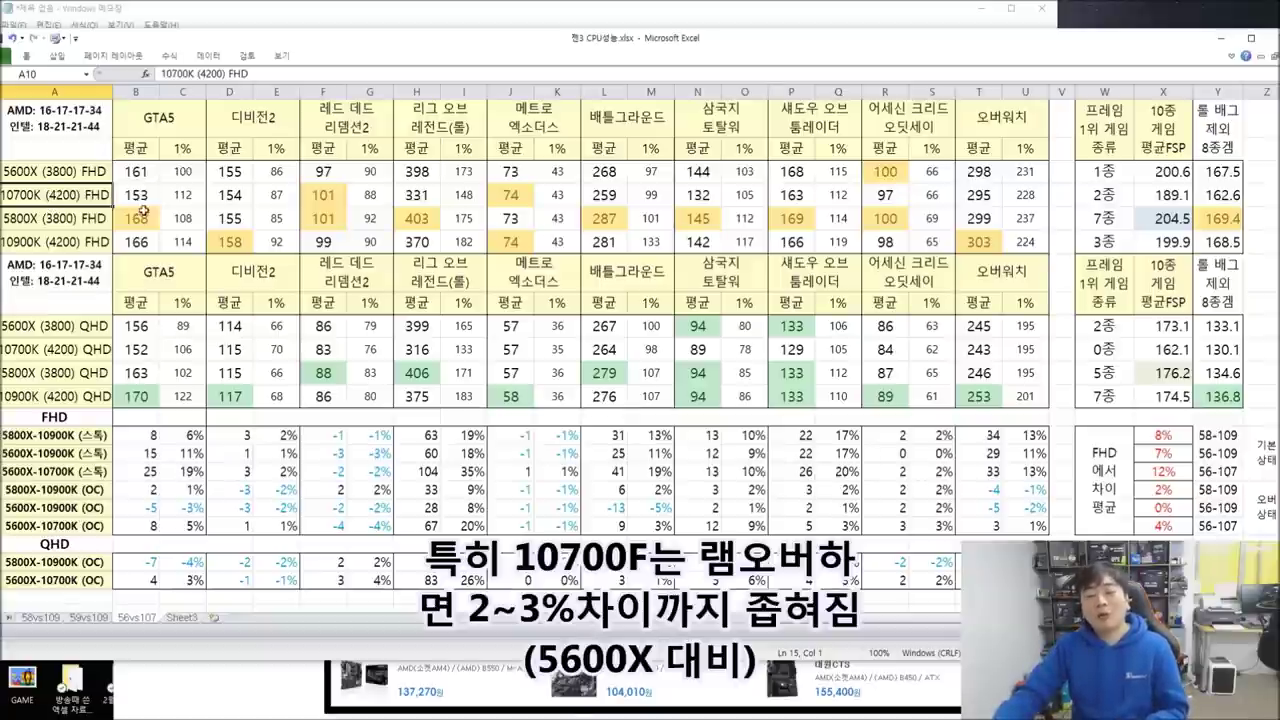
left_click(37, 172)
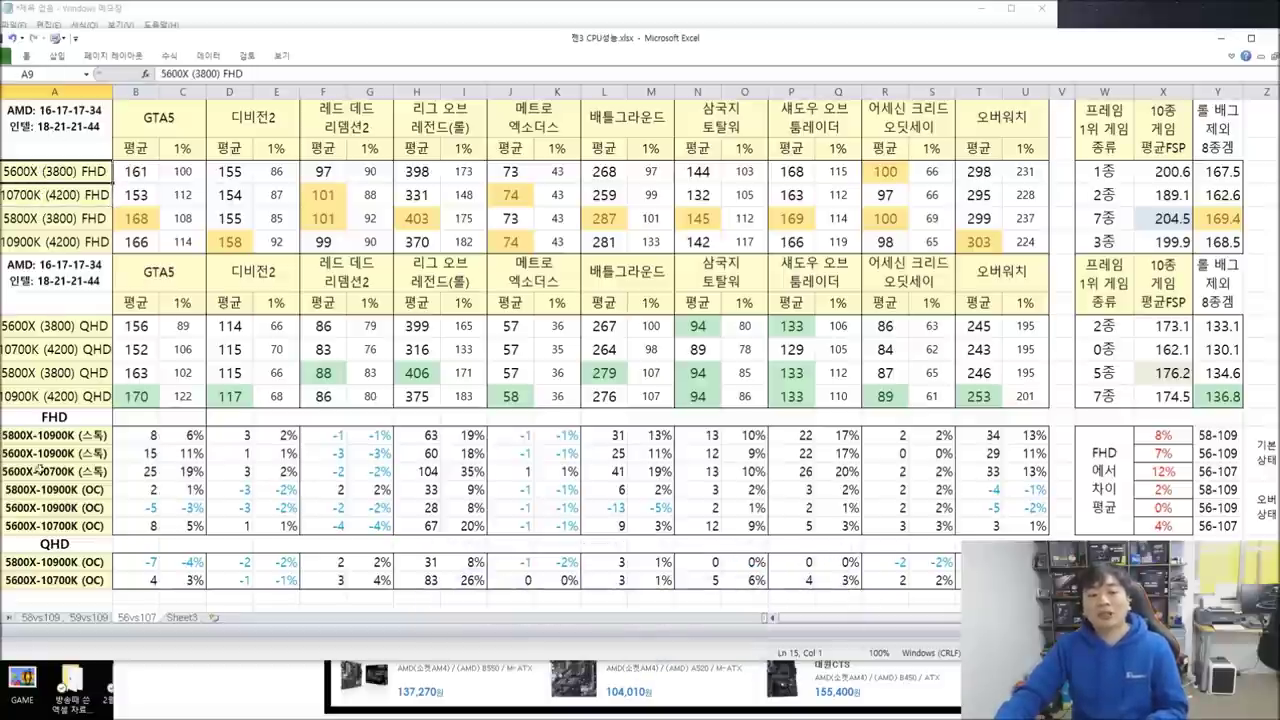
Step: Return to the 10400, 3600 and 5600X comparison sheet and select the note on the 10700 versus 5600X difference
left_click(41, 619)
scroll(405, 415, "up", 1)
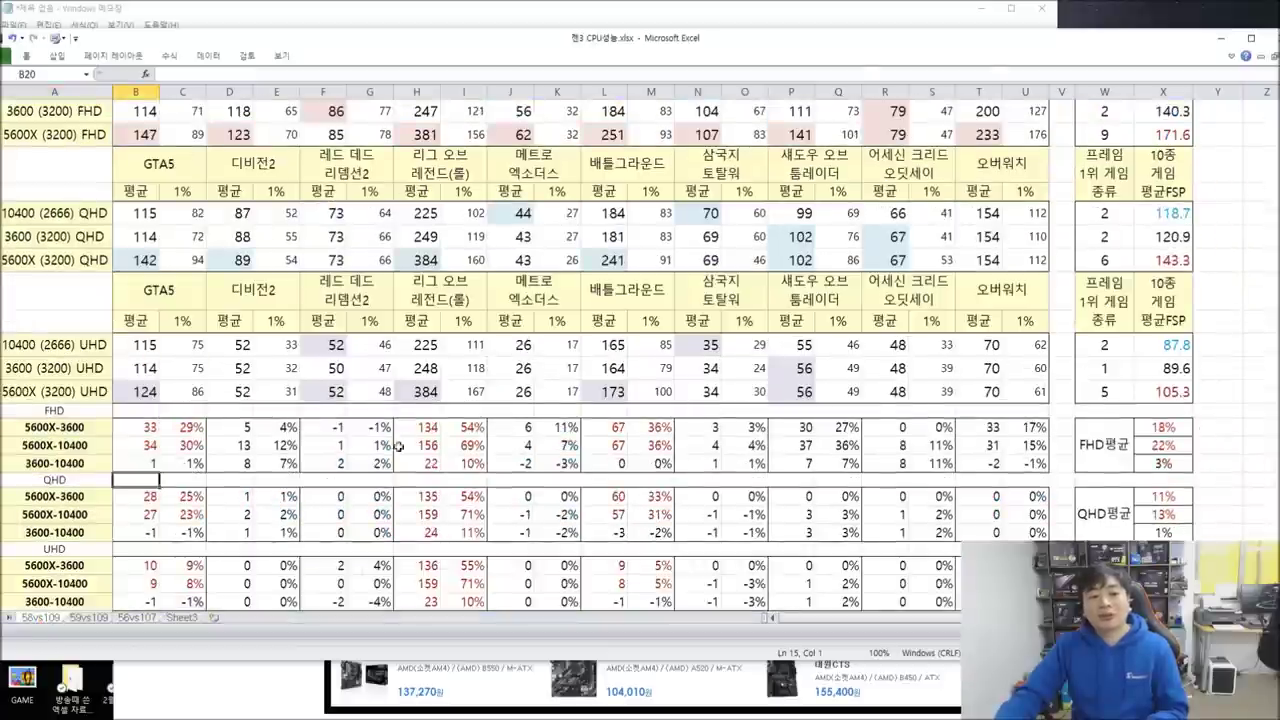
scroll(400, 446, "down", 4)
left_click(902, 449)
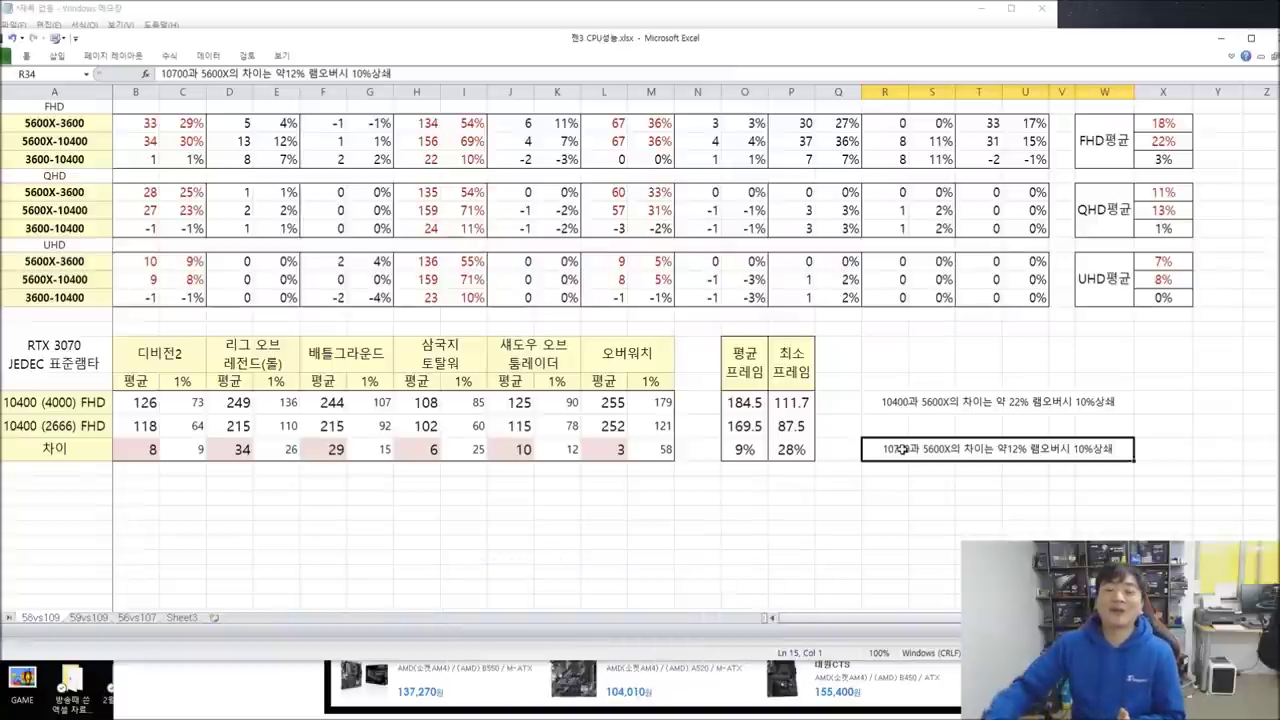
Step: Switch to Notepad to review the CPU and board price combinations, and return to the Excel benchmark workbook
left_click(1222, 40)
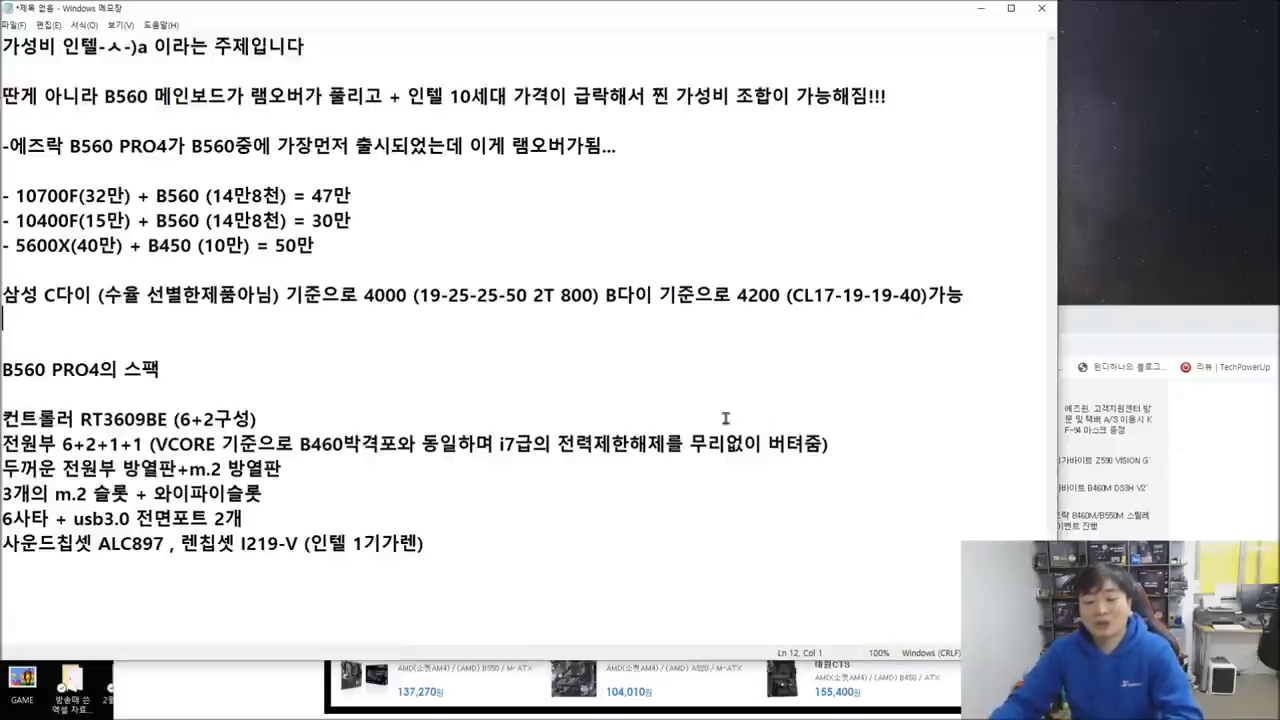
left_click(456, 265)
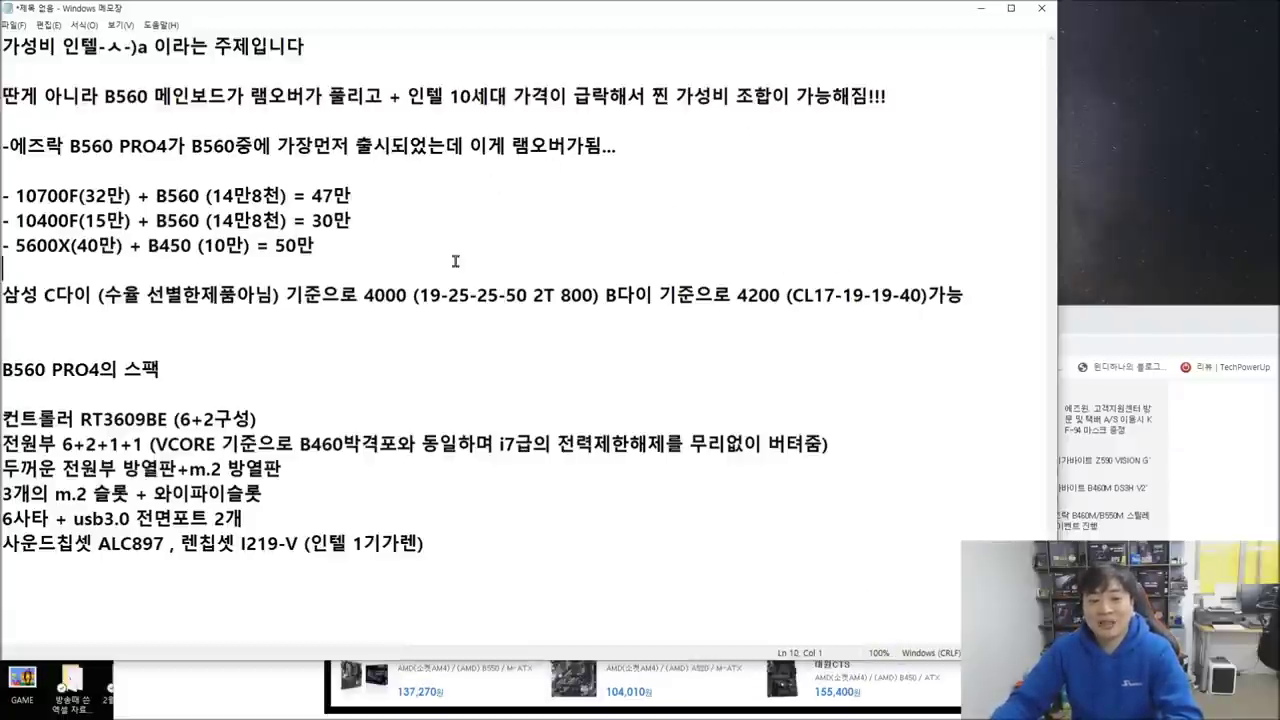
key("alt+Tab")
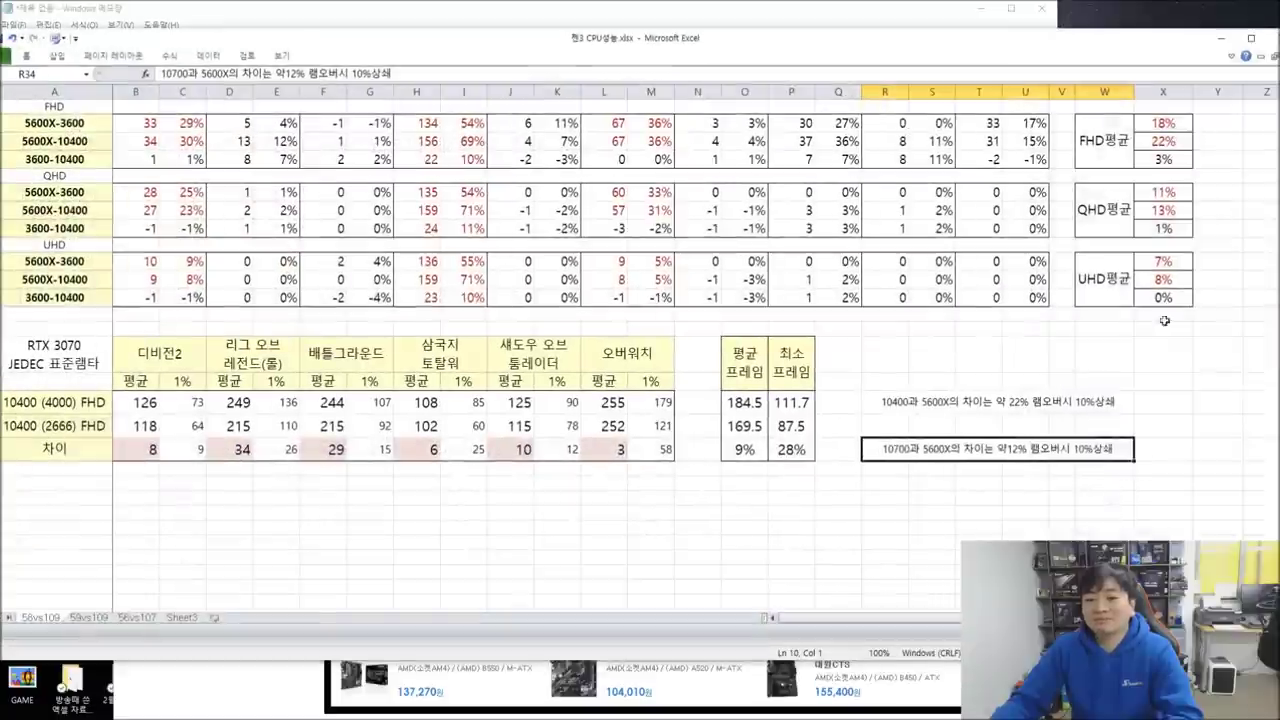
Step: Examine the 10400 (4000) versus 10400 (2666) FHD table, including the average and minimum frame differences
left_click_drag(36, 405, 806, 440)
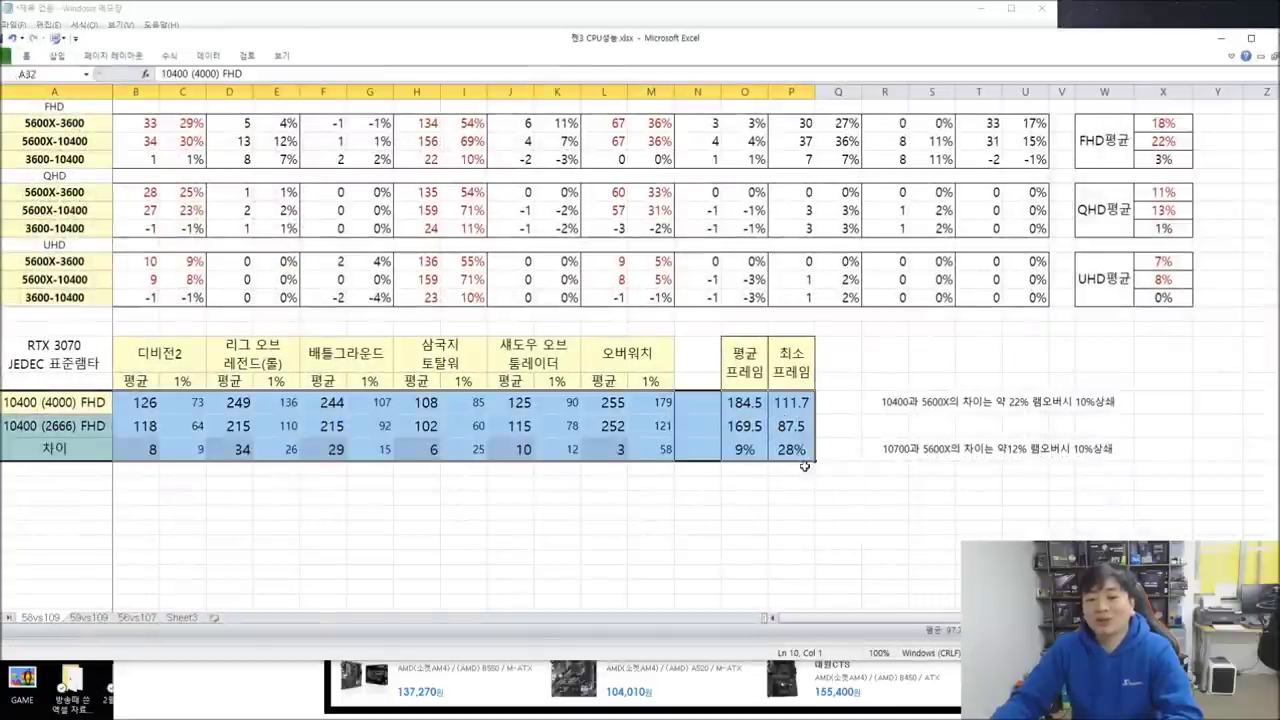
left_click(744, 449)
left_click(793, 452)
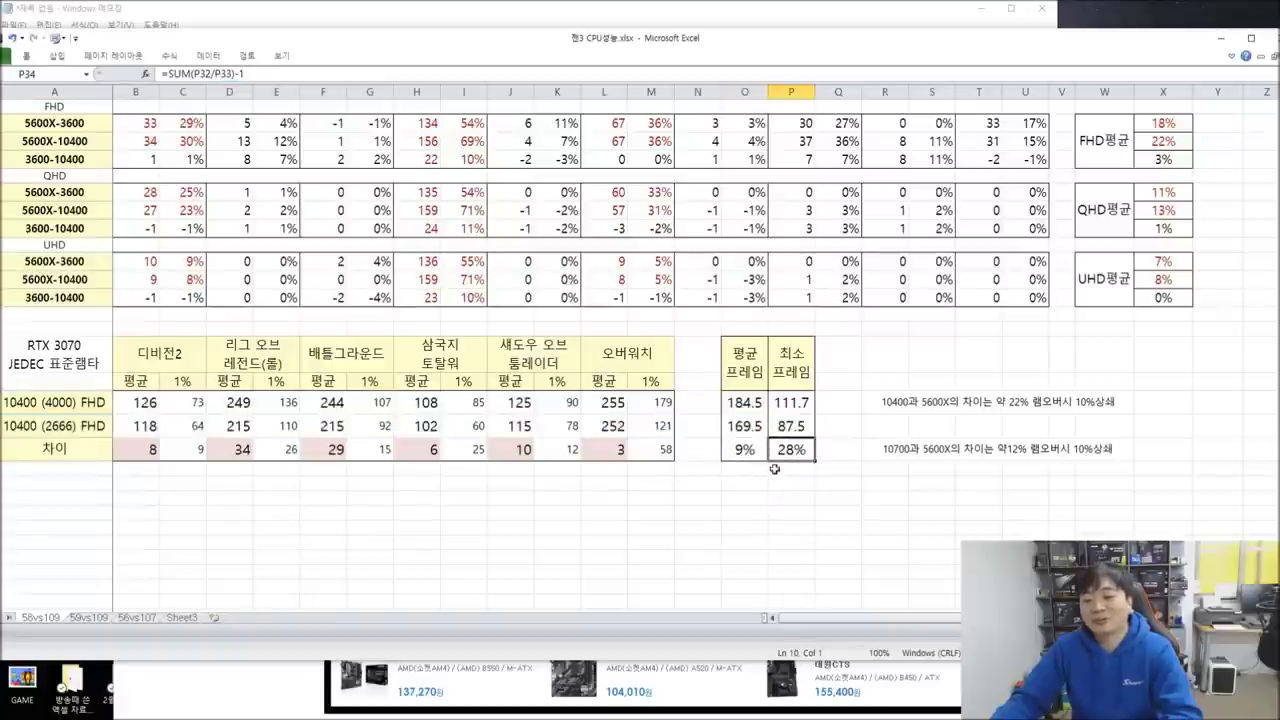
left_click_drag(785, 449, 125, 450)
left_click(748, 528)
left_click_drag(758, 450, 799, 462)
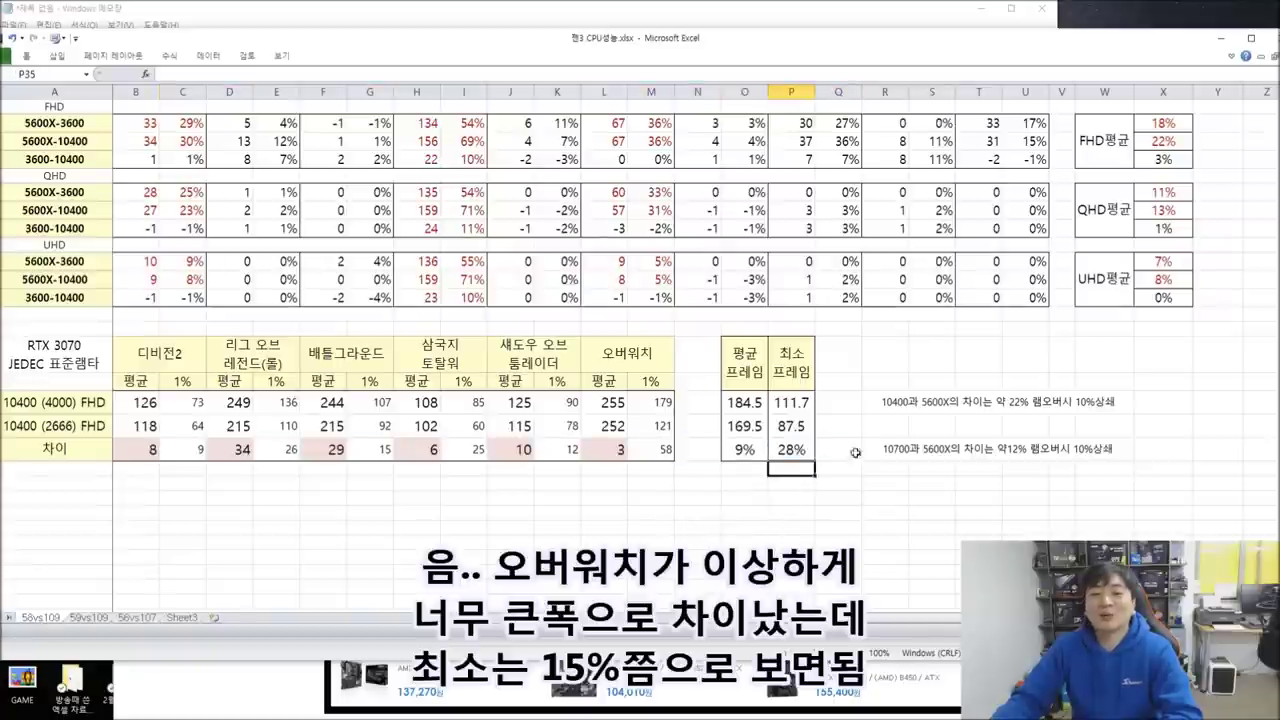
Step: Put the workbook away, view the motherboard power-section and controller photos, and close both
left_click(1221, 38)
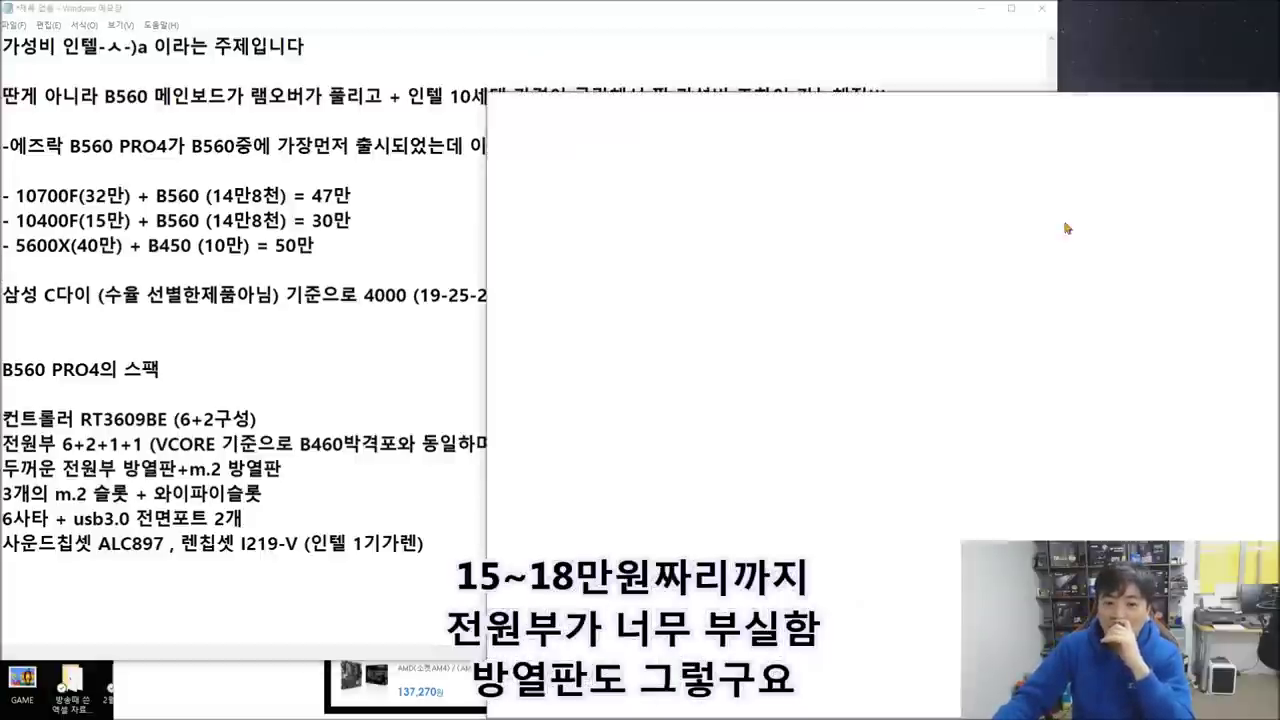
left_click_drag(1012, 106, 557, 46)
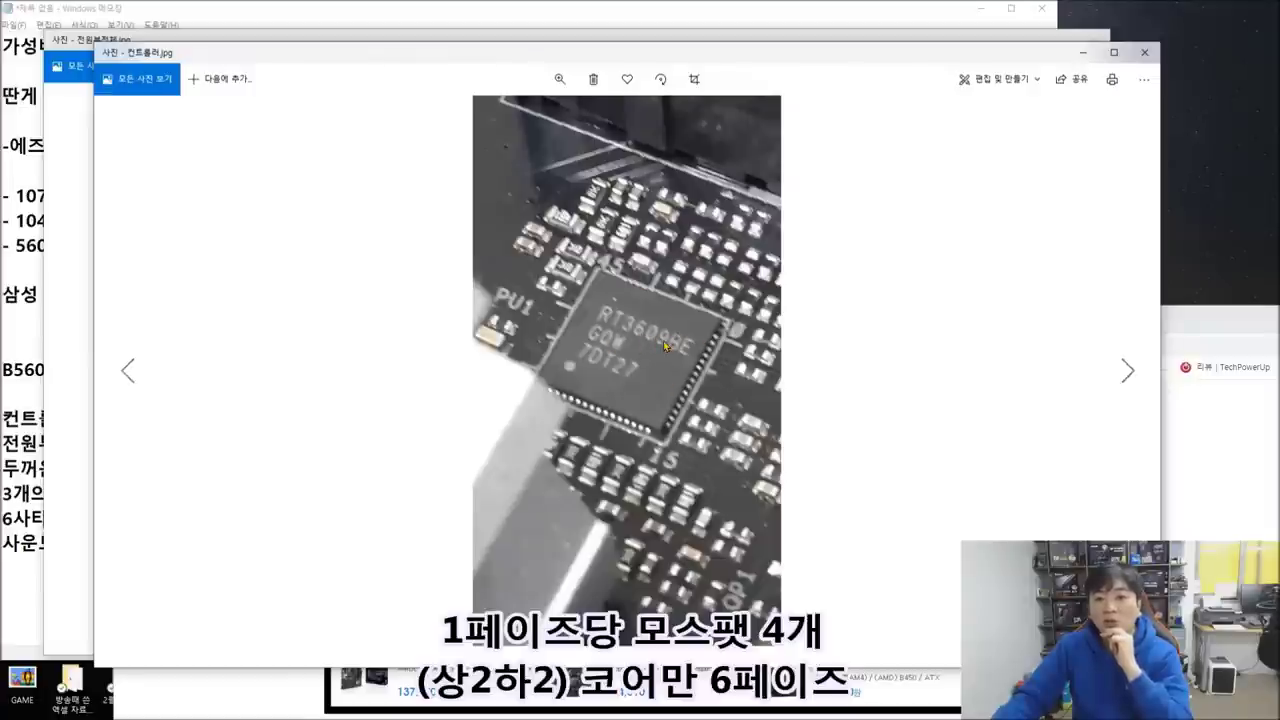
left_click(1145, 52)
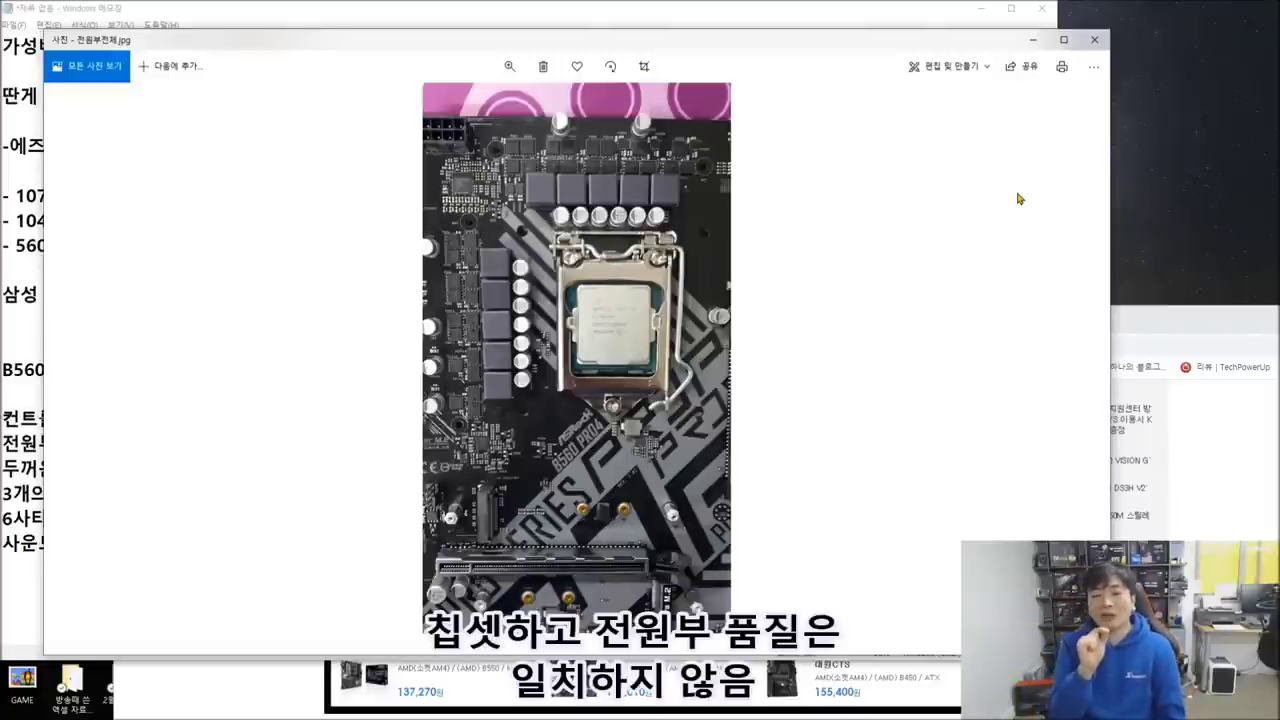
left_click(1094, 39)
Step: Bring the Notepad notes to the front and go through the B560 PRO4 controller, power-section and heatsink specifications
left_click_drag(1188, 318, 1104, 406)
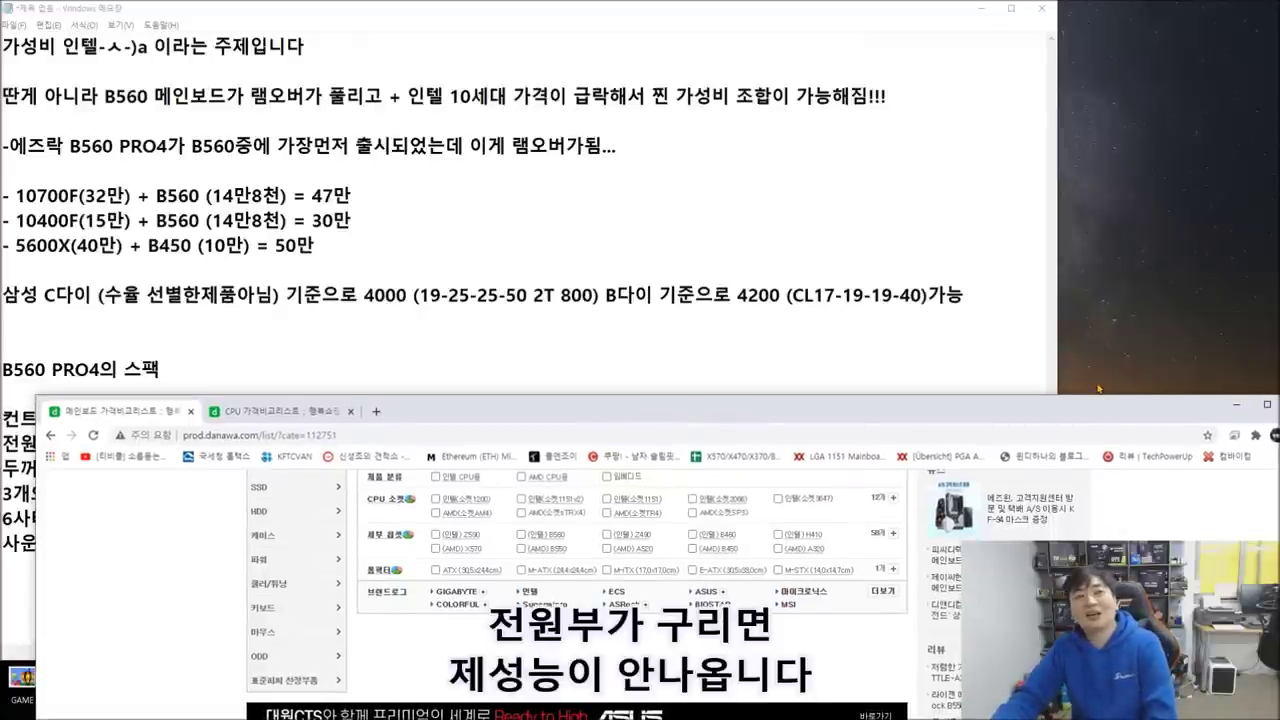
left_click(938, 278)
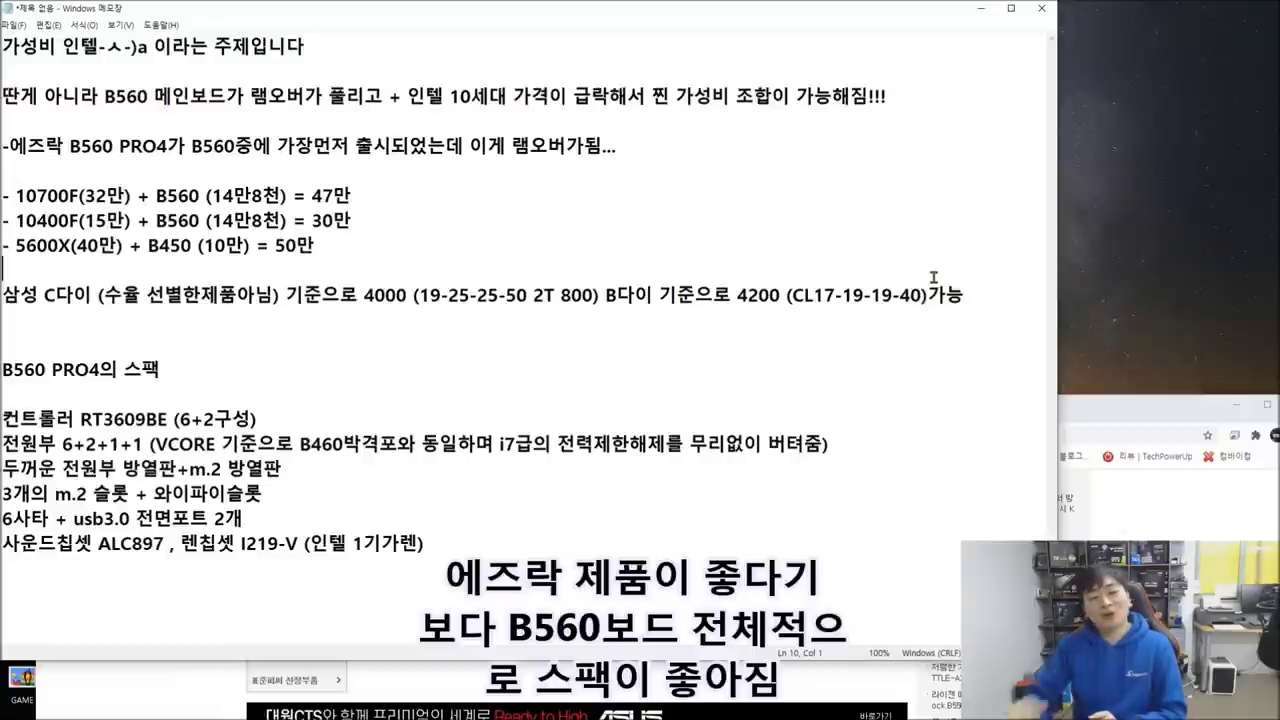
left_click_drag(226, 362, 26, 370)
left_click_drag(336, 426, 425, 443)
left_click_drag(305, 478, 3, 468)
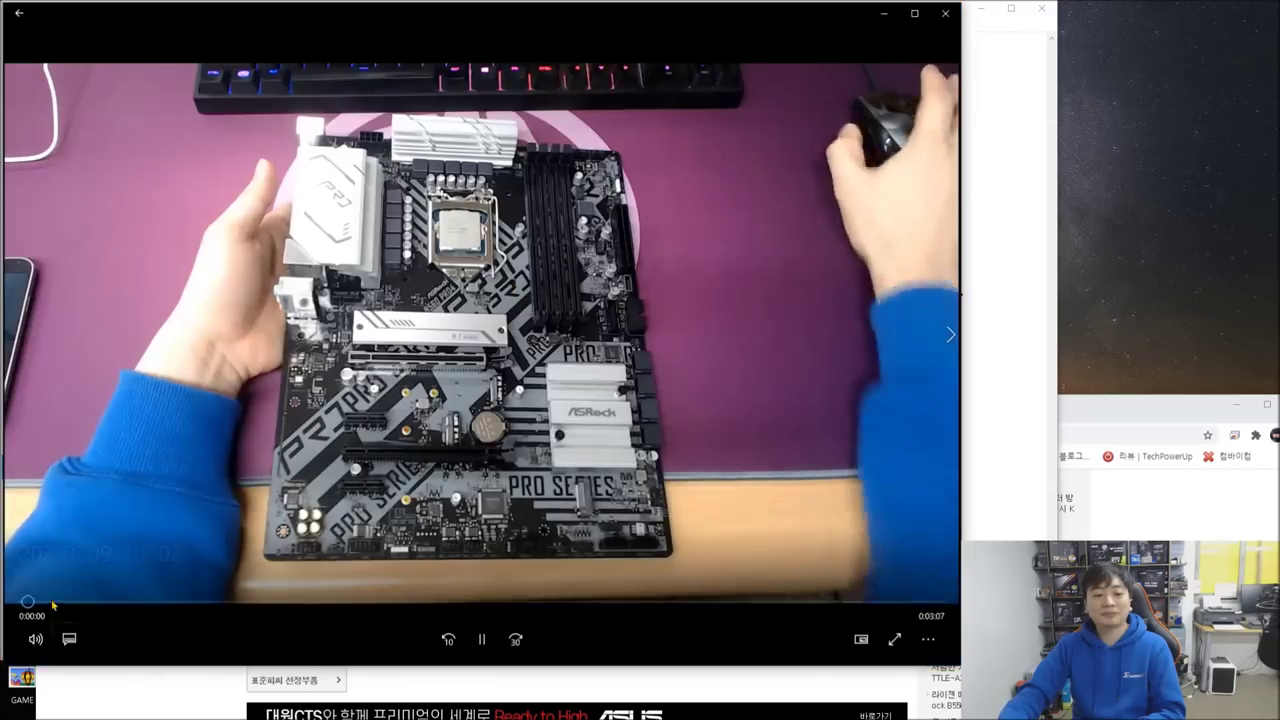
Step: Skim the motherboard video from the opening to about 2:25 and close it
left_click_drag(52, 604, 190, 605)
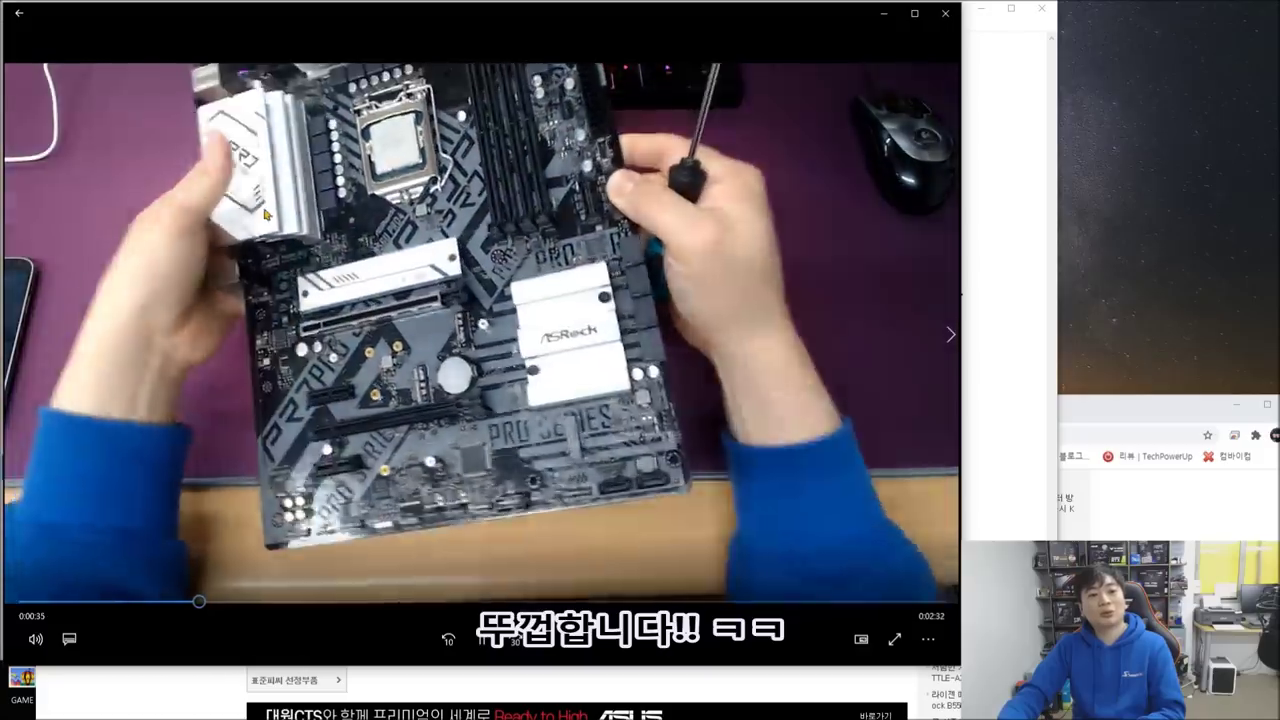
key("ctrl+Right")
key("ctrl+Right")
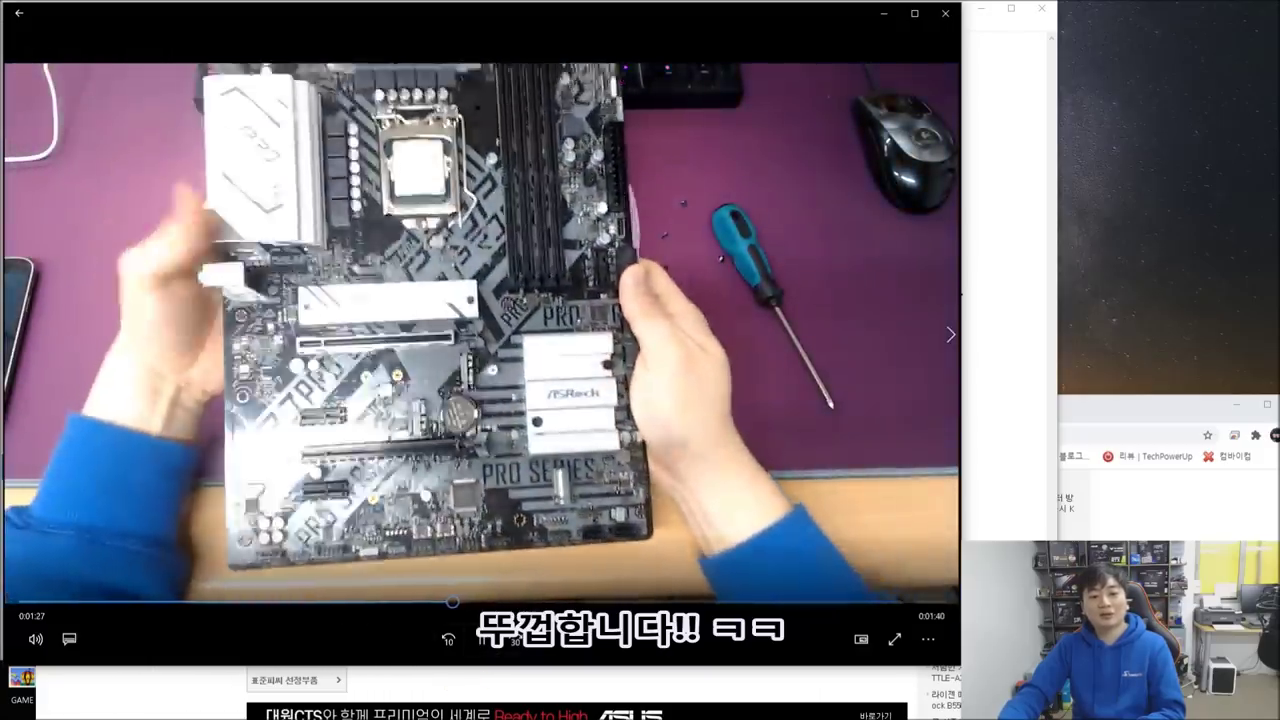
left_click(581, 603)
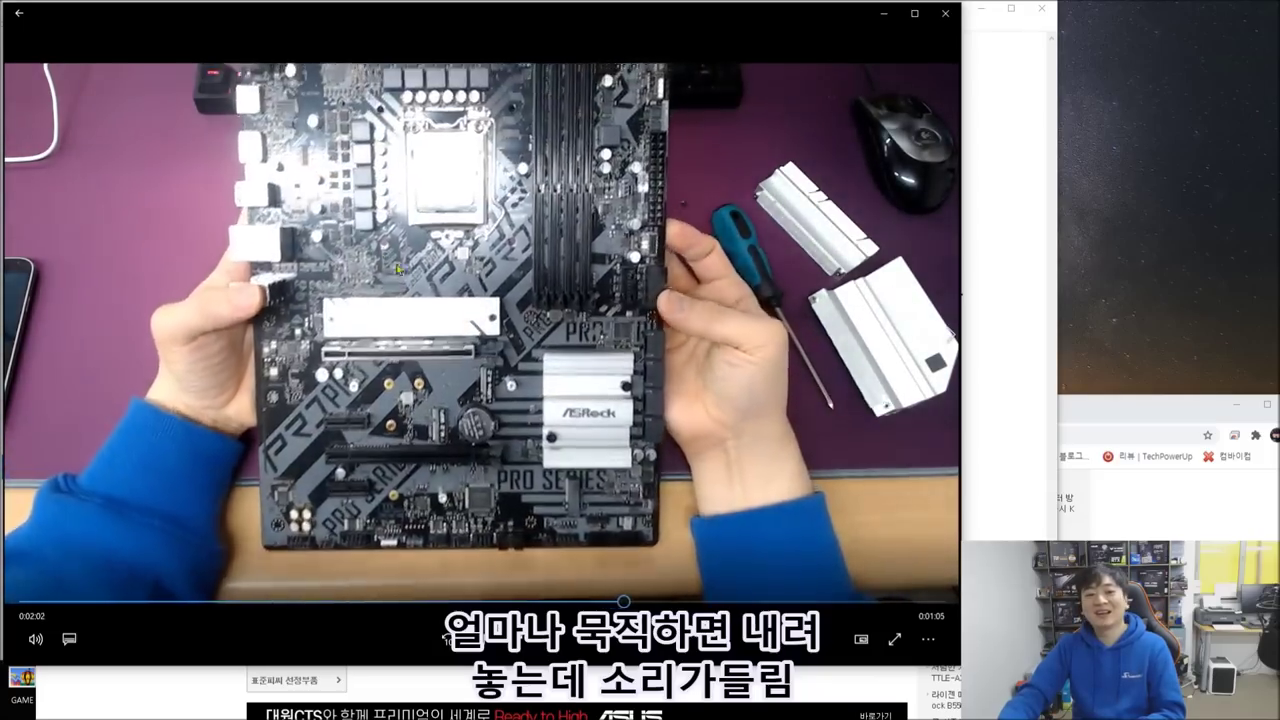
left_click(727, 602)
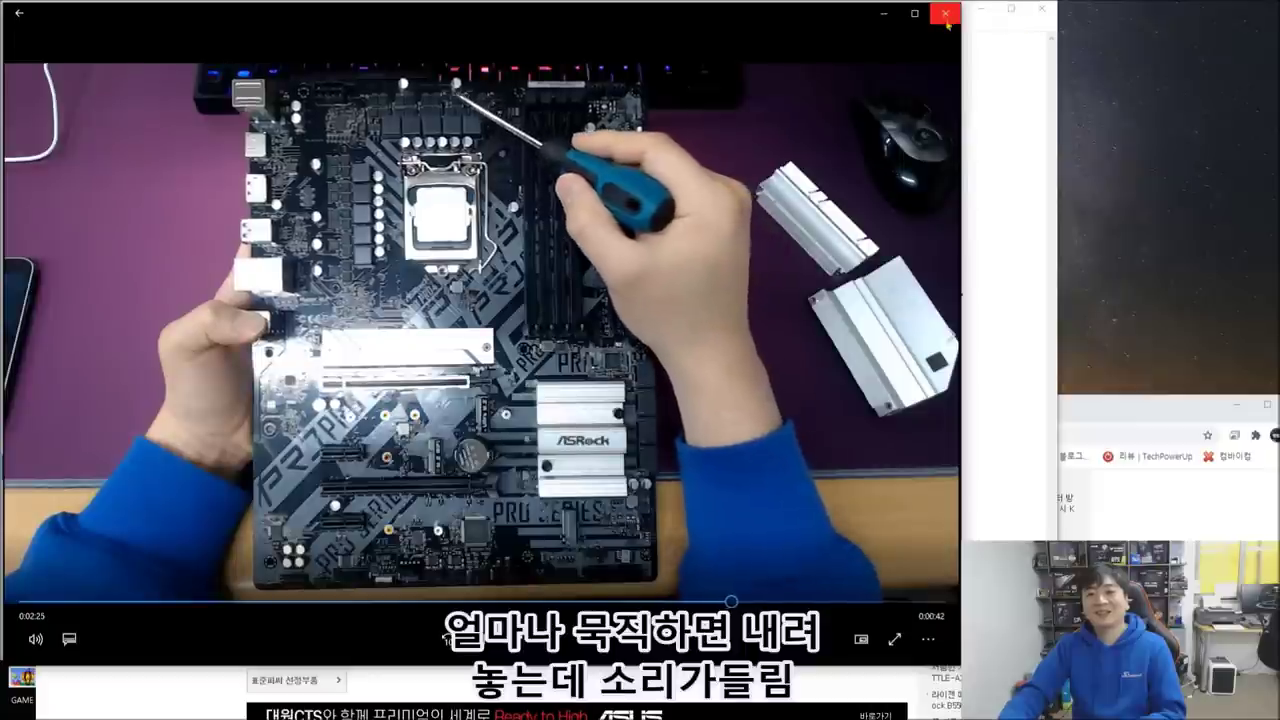
left_click(945, 14)
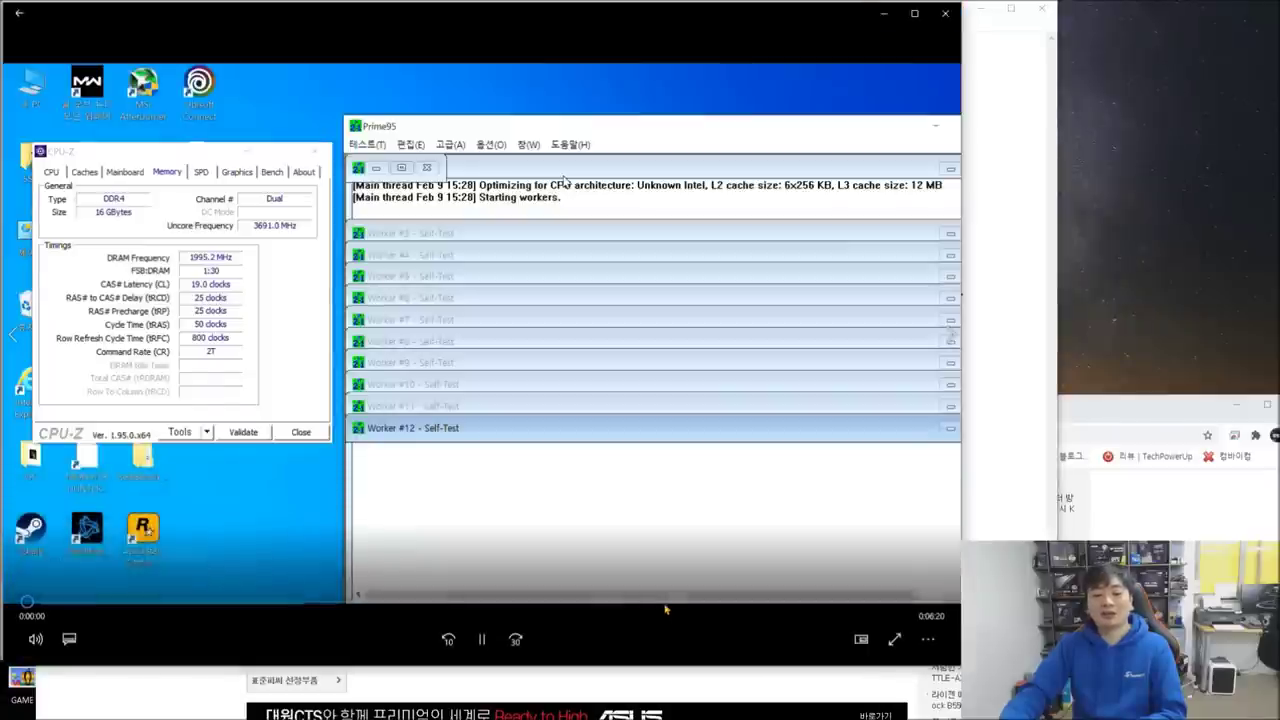
Step: Close the Prime95 memory test video and advance the motherboard video to about 2:31, with the heatsinks removed
left_click(945, 14)
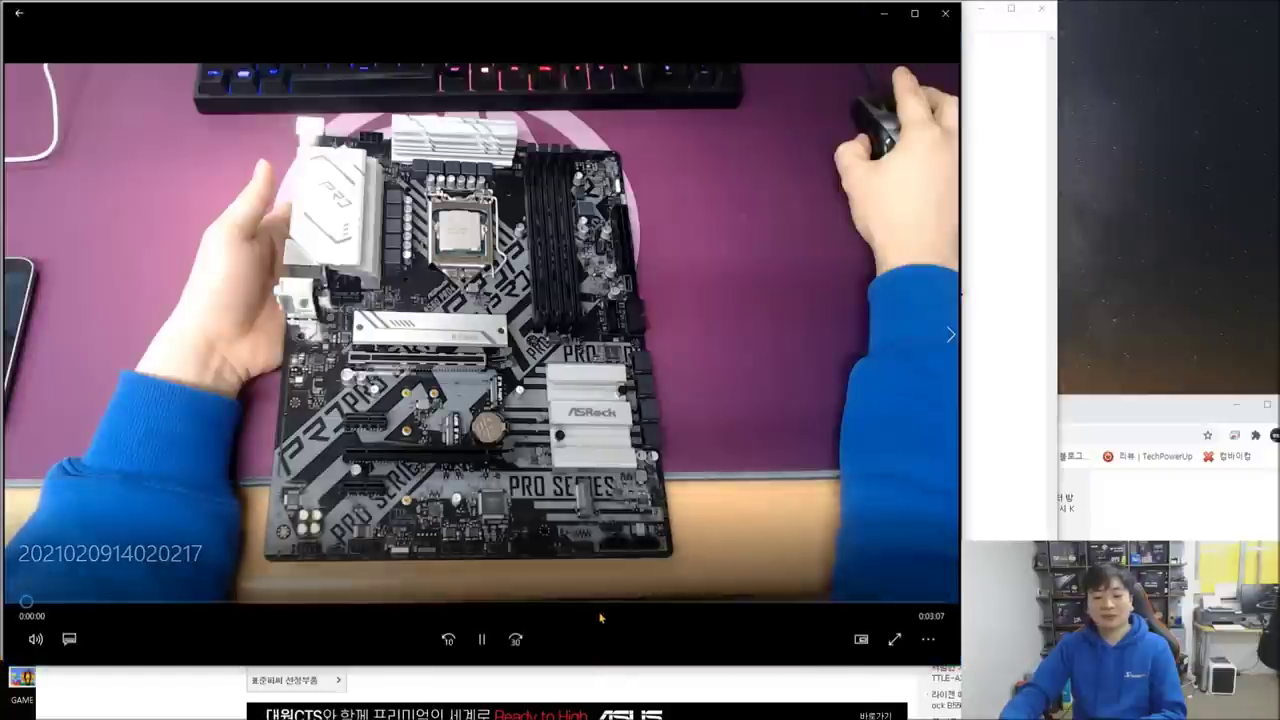
left_click(610, 604)
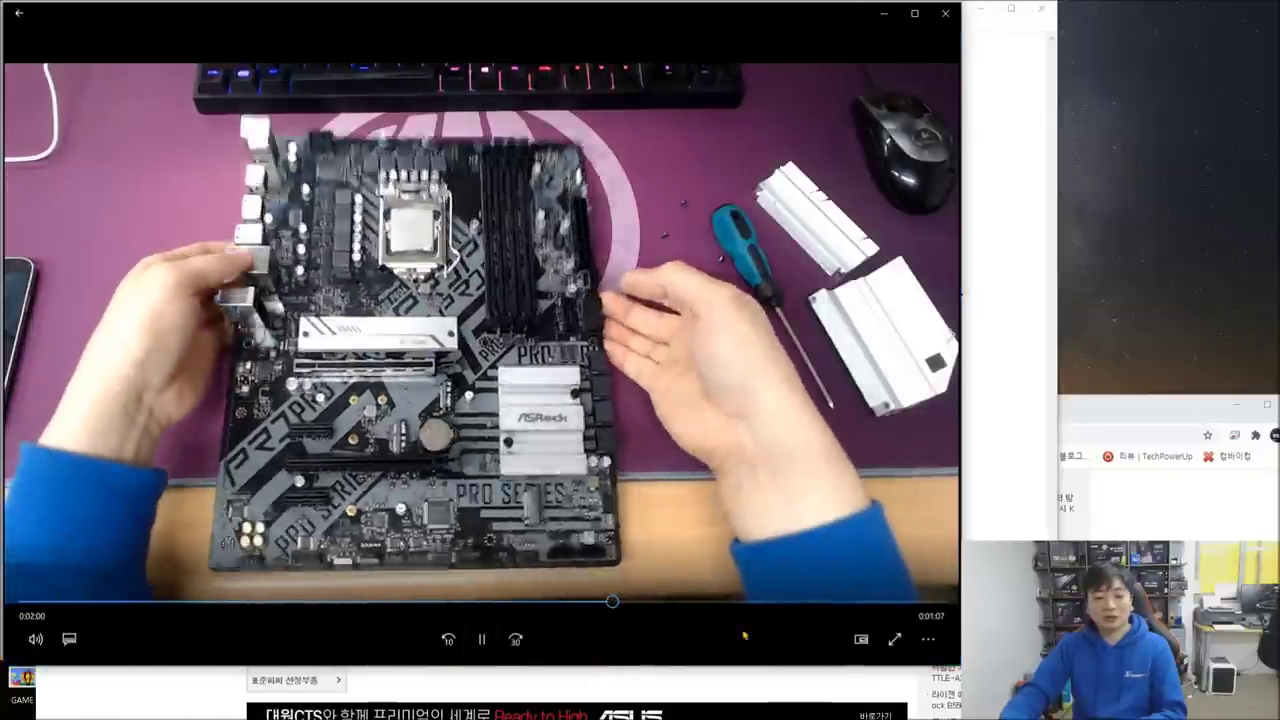
left_click(515, 639)
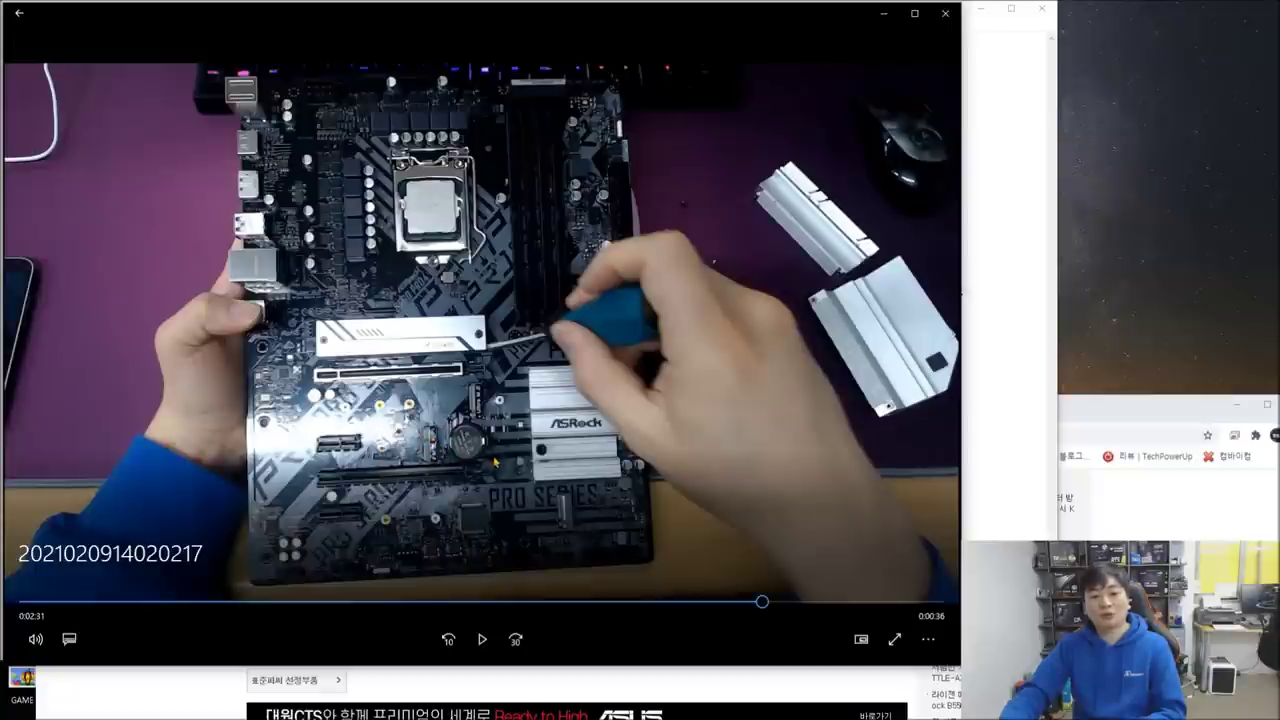
Step: Move the motherboard video back to the view of the board's underside at about 0:42
left_click(676, 602)
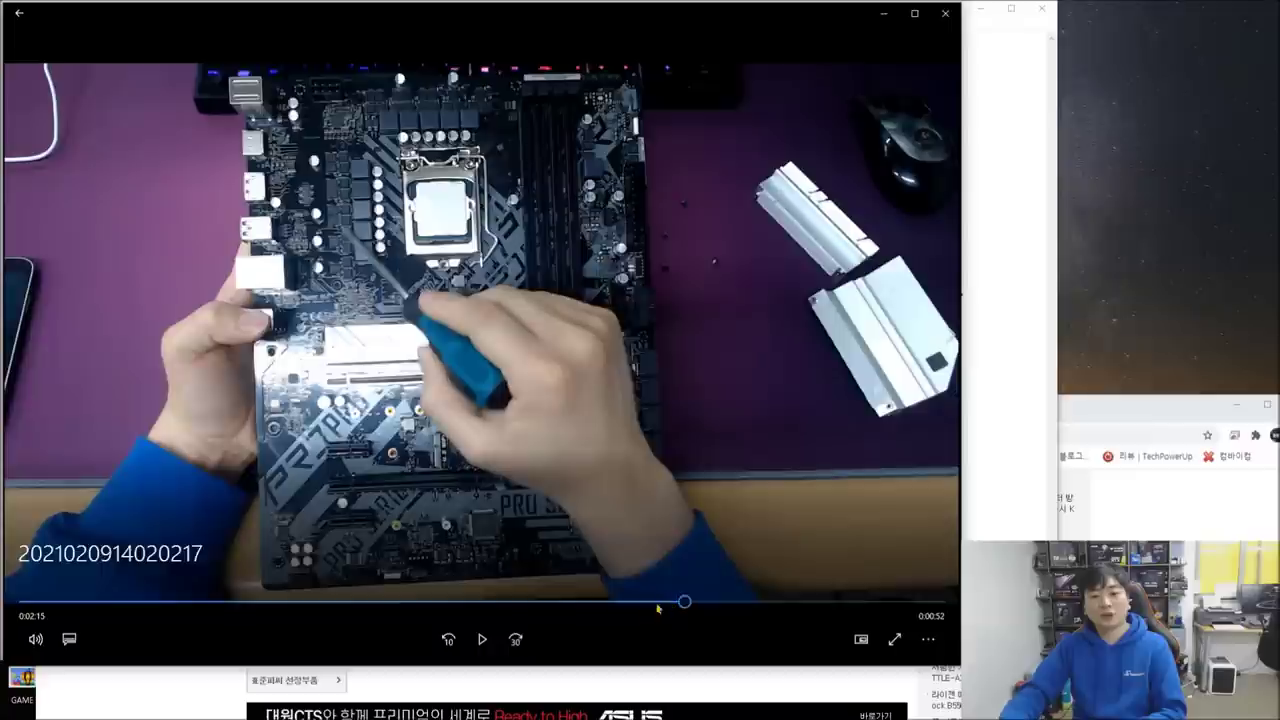
left_click(591, 602)
left_click(294, 602)
left_click(224, 602)
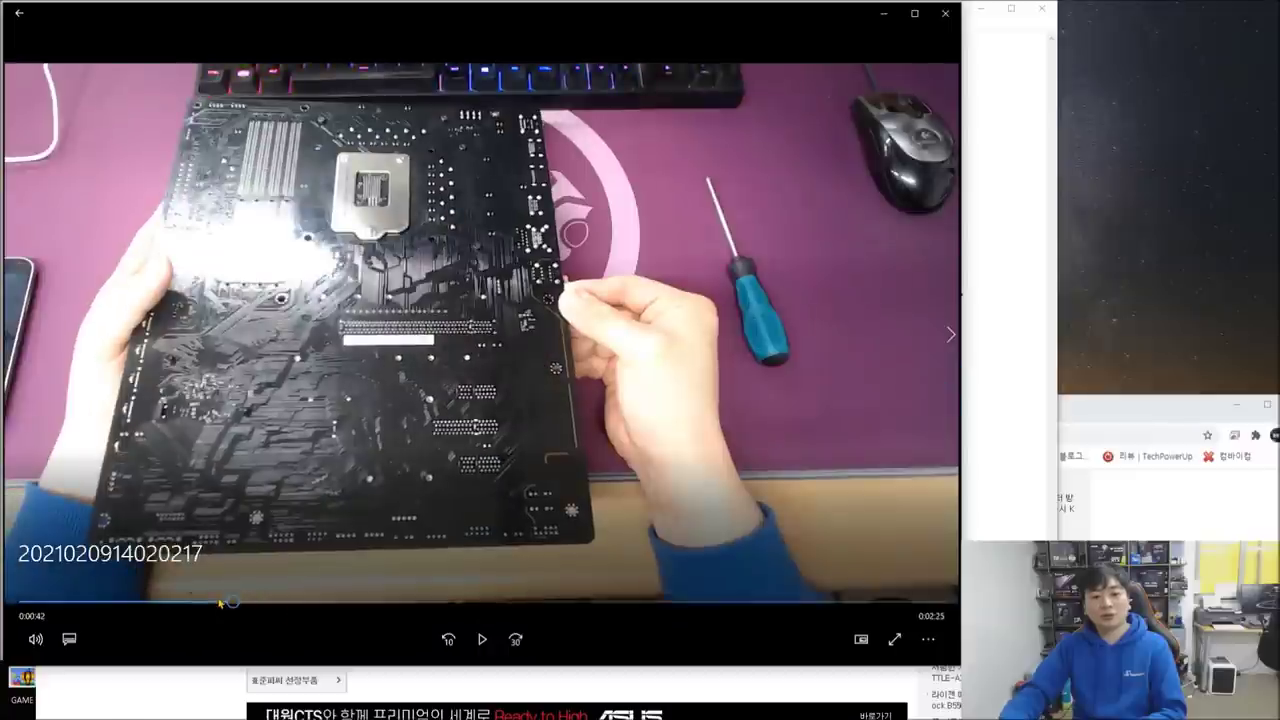
Step: Seek within the early part of the motherboard video to the rear I/O ports at about 0:26
left_click(200, 602)
left_click(149, 602)
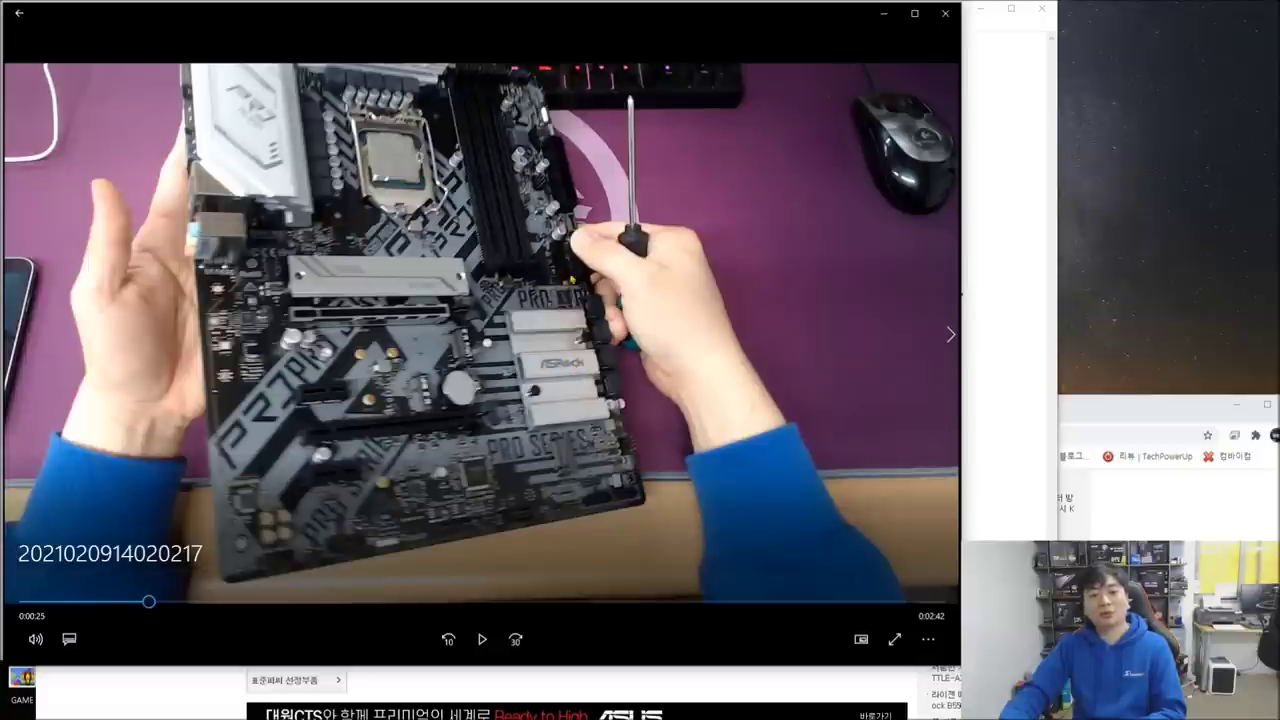
left_click(112, 603)
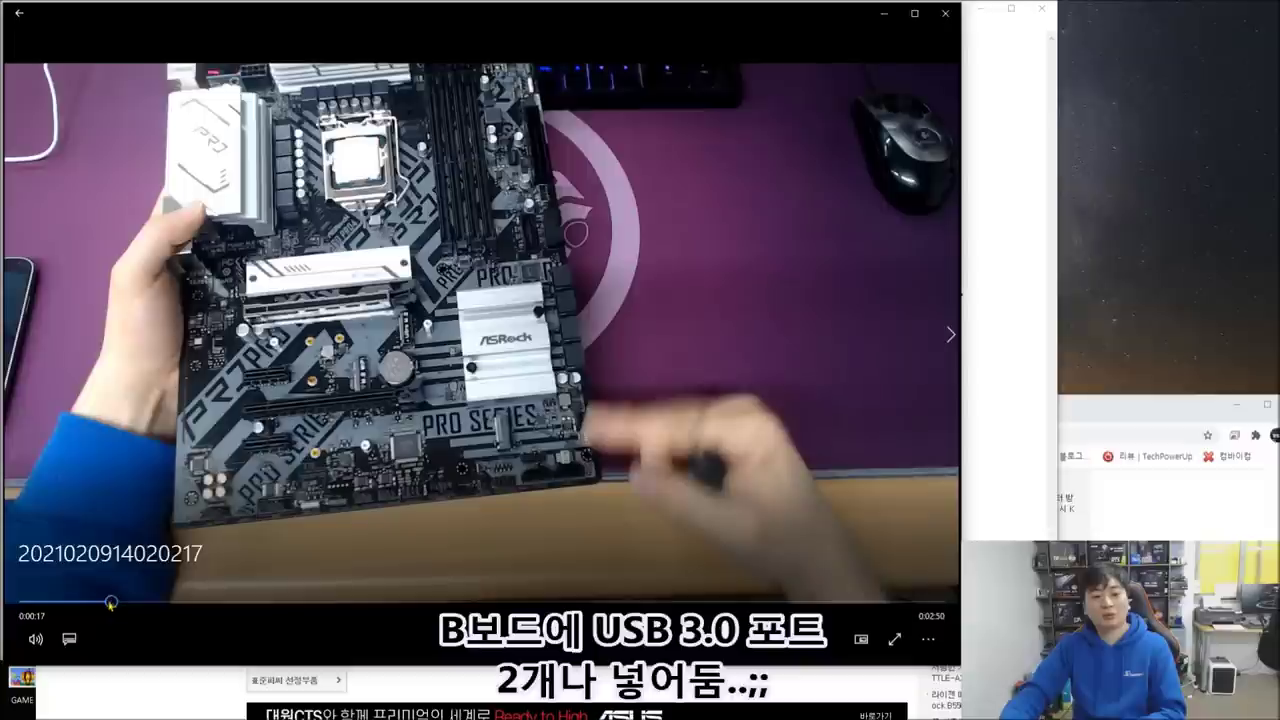
left_click(90, 603)
left_click(155, 603)
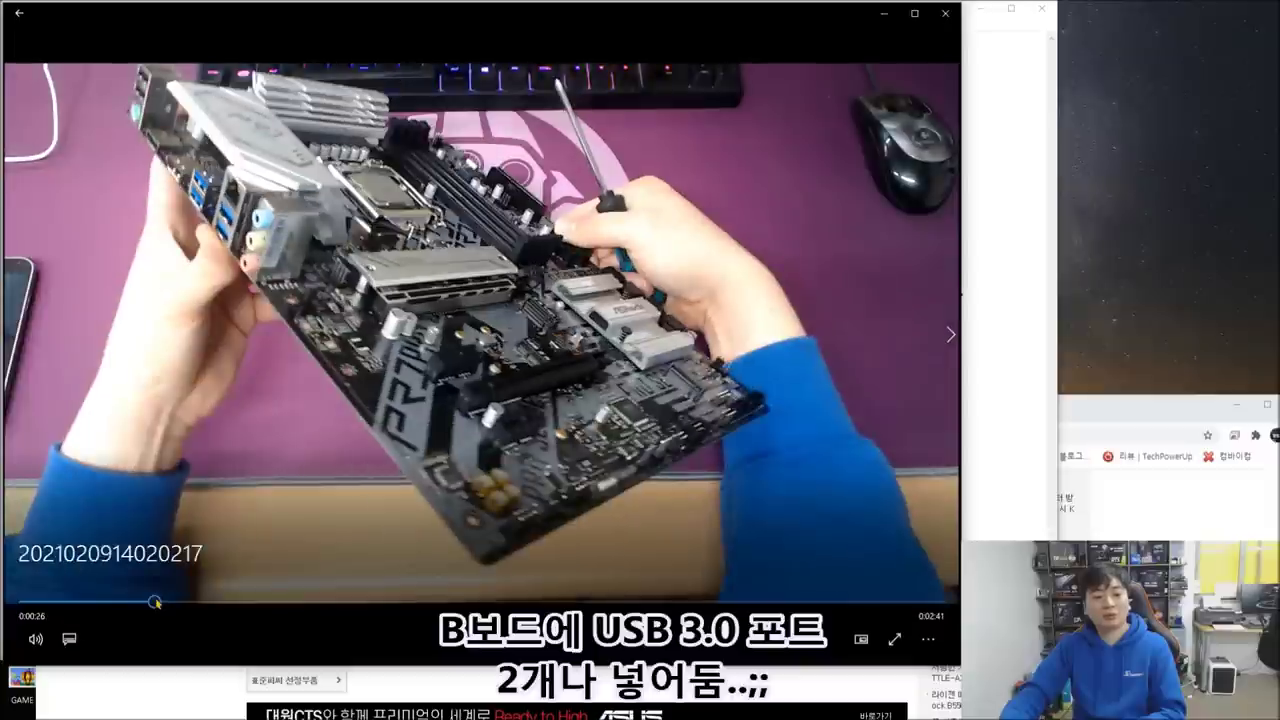
Step: Move the motherboard video to the straight-on view of the rear I/O ports at about 0:29, then close it
left_click(168, 603)
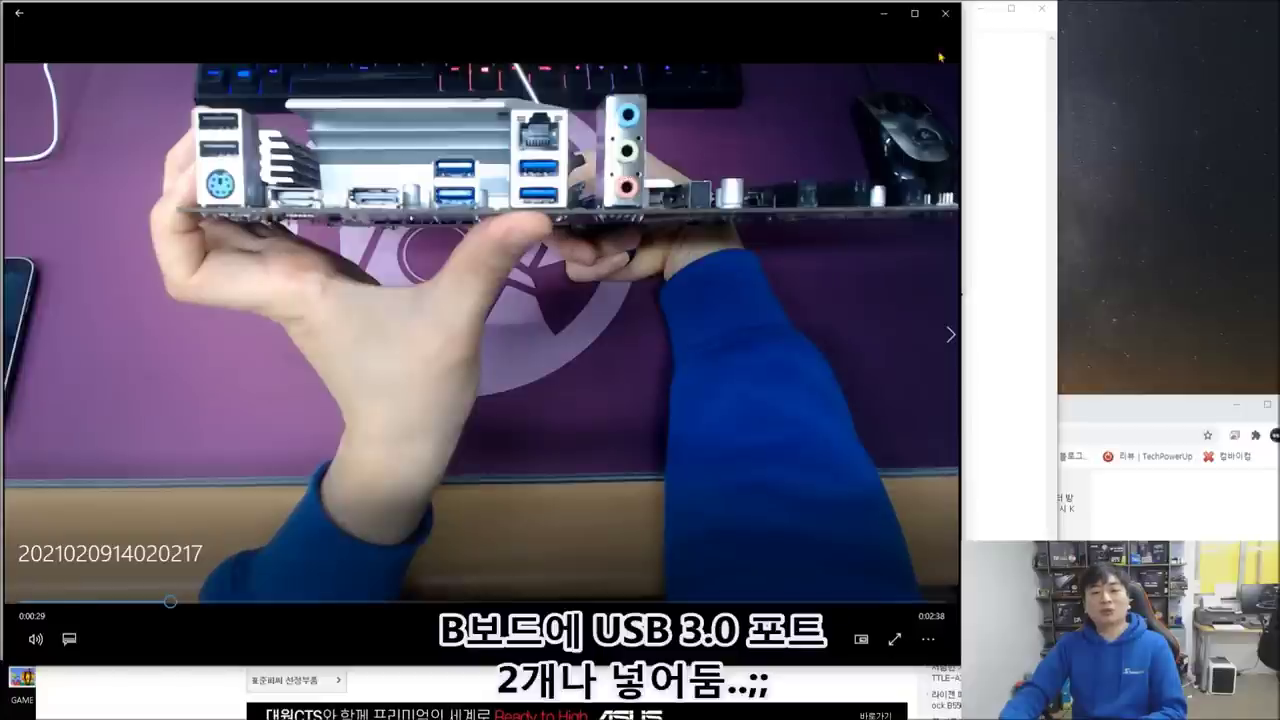
left_click(945, 13)
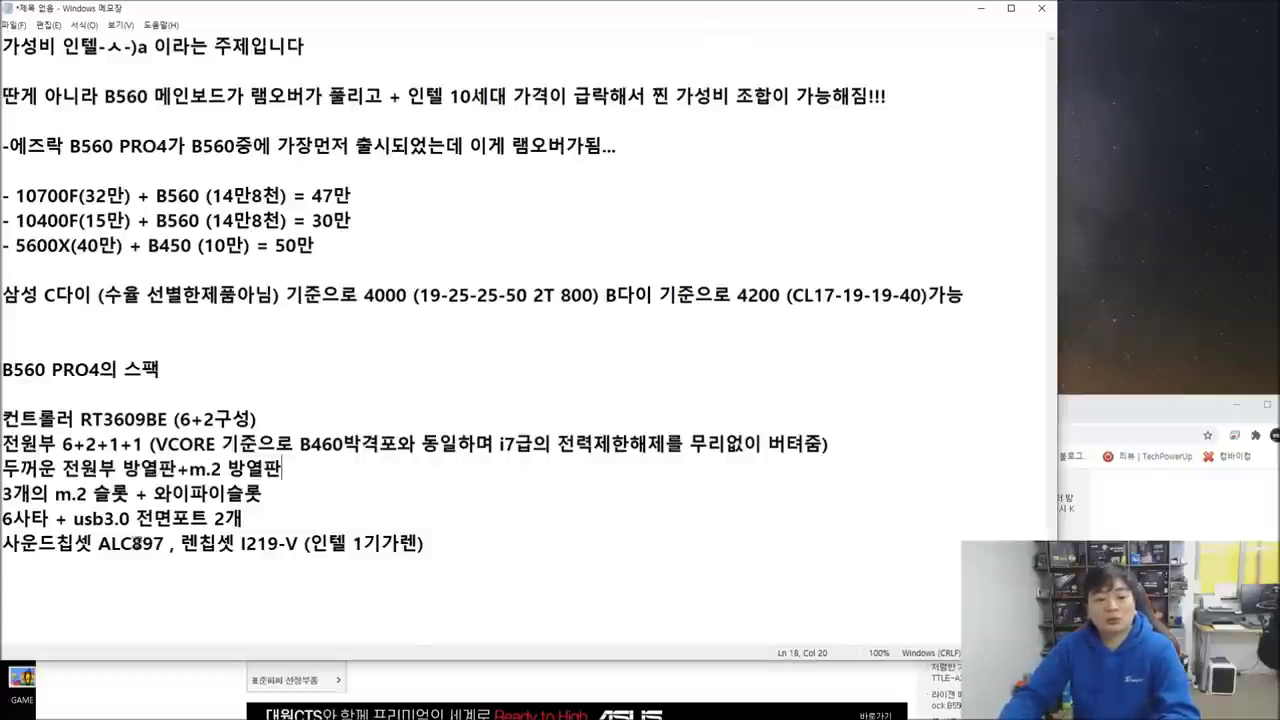
Step: Highlight the I219-V LAN chipset entry in the notes and view the controller and LAN chipset photos, closing both
left_click_drag(181, 543, 347, 545)
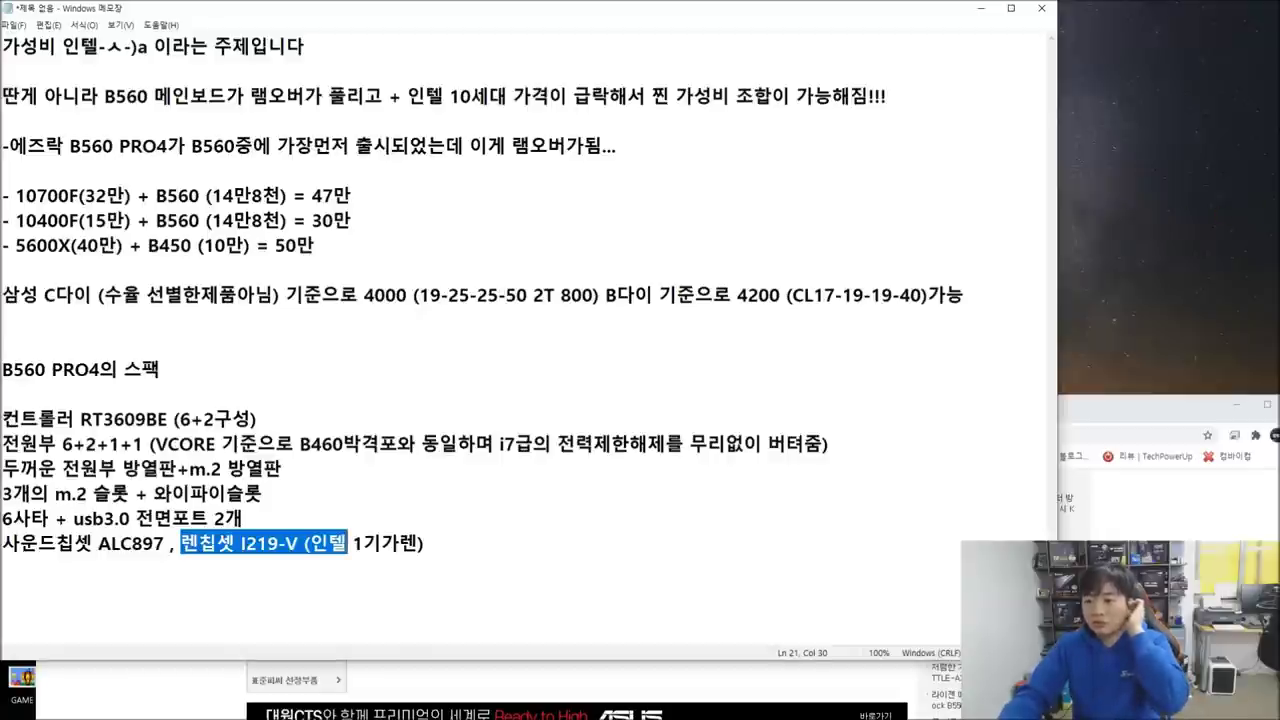
double_click(1133, 230)
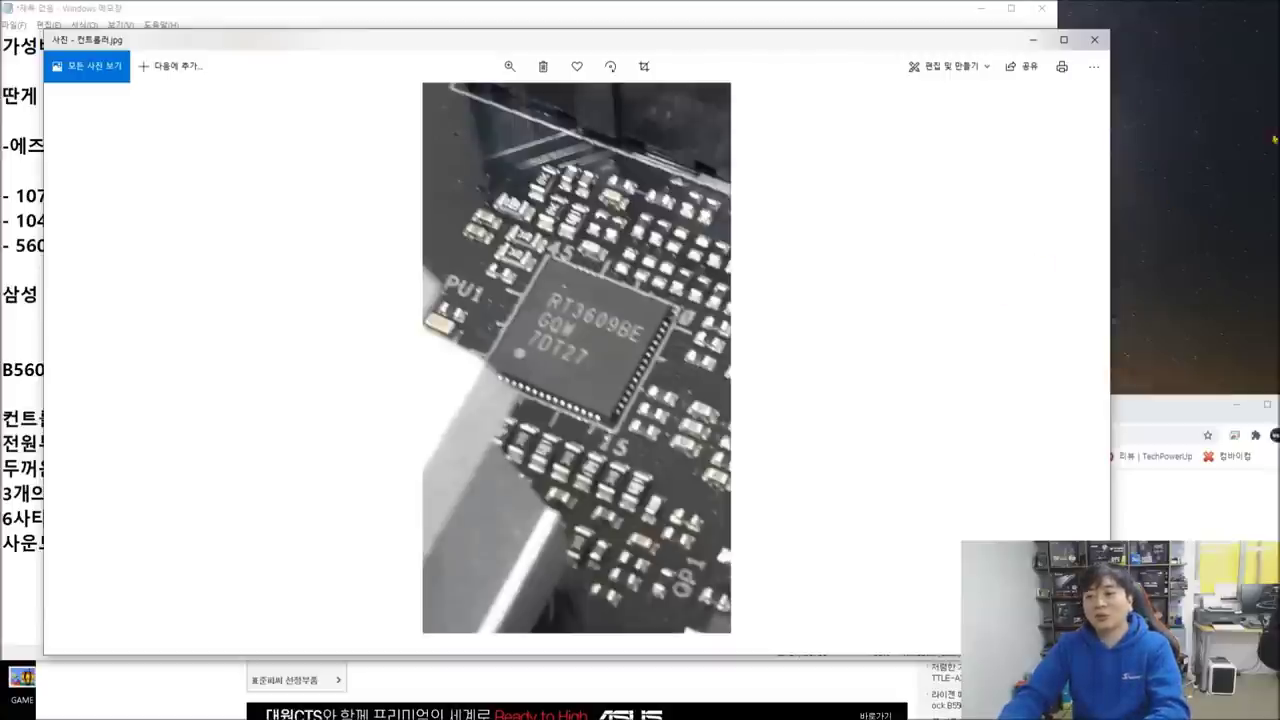
left_click(1094, 39)
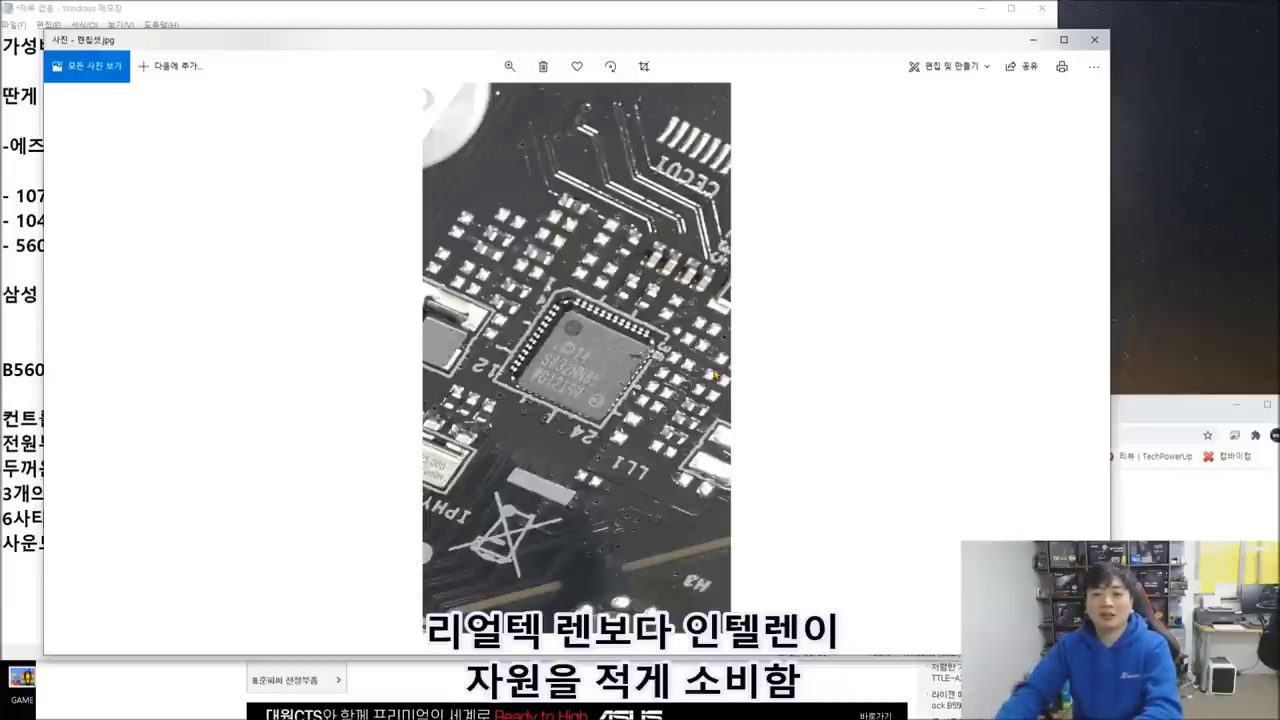
left_click(1094, 39)
Step: Highlight the sound and LAN chipset line and the whole B560 PRO4 spec list in the notes, then clear the selection
left_click(463, 537)
left_click_drag(463, 537, 6, 545)
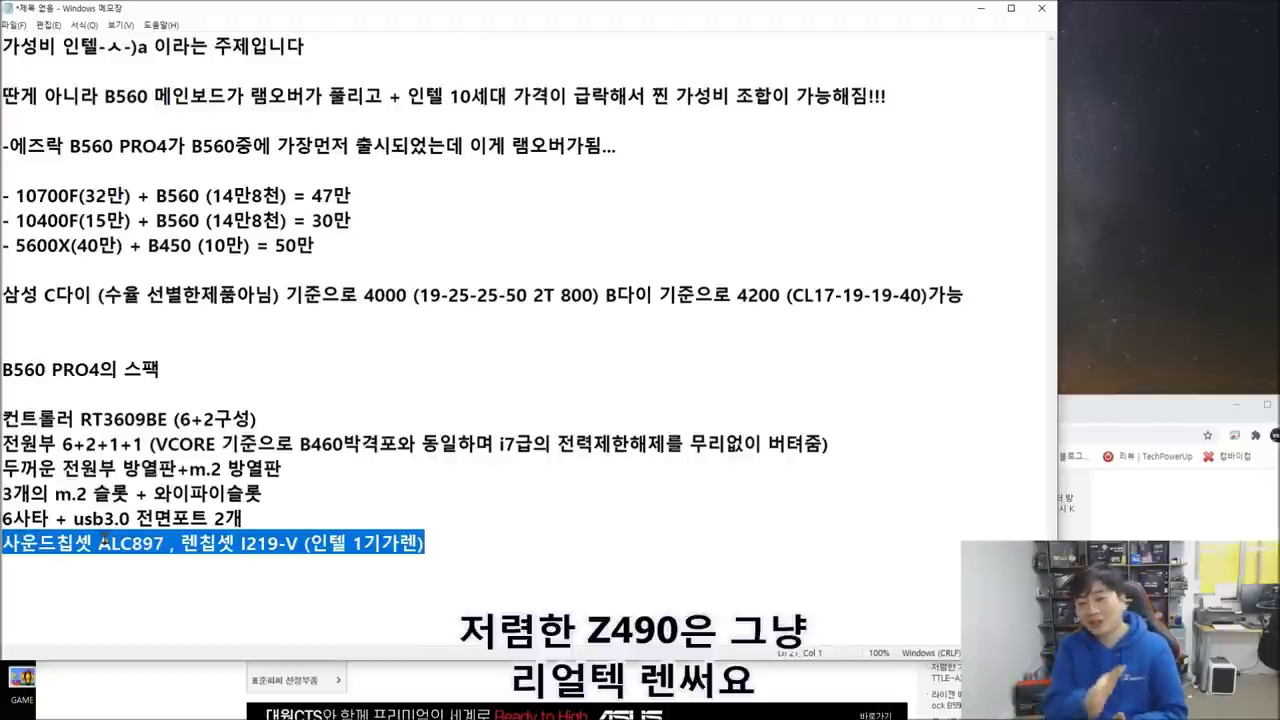
left_click_drag(317, 478, 52, 479)
left_click_drag(541, 537, 3, 418)
left_click(755, 476)
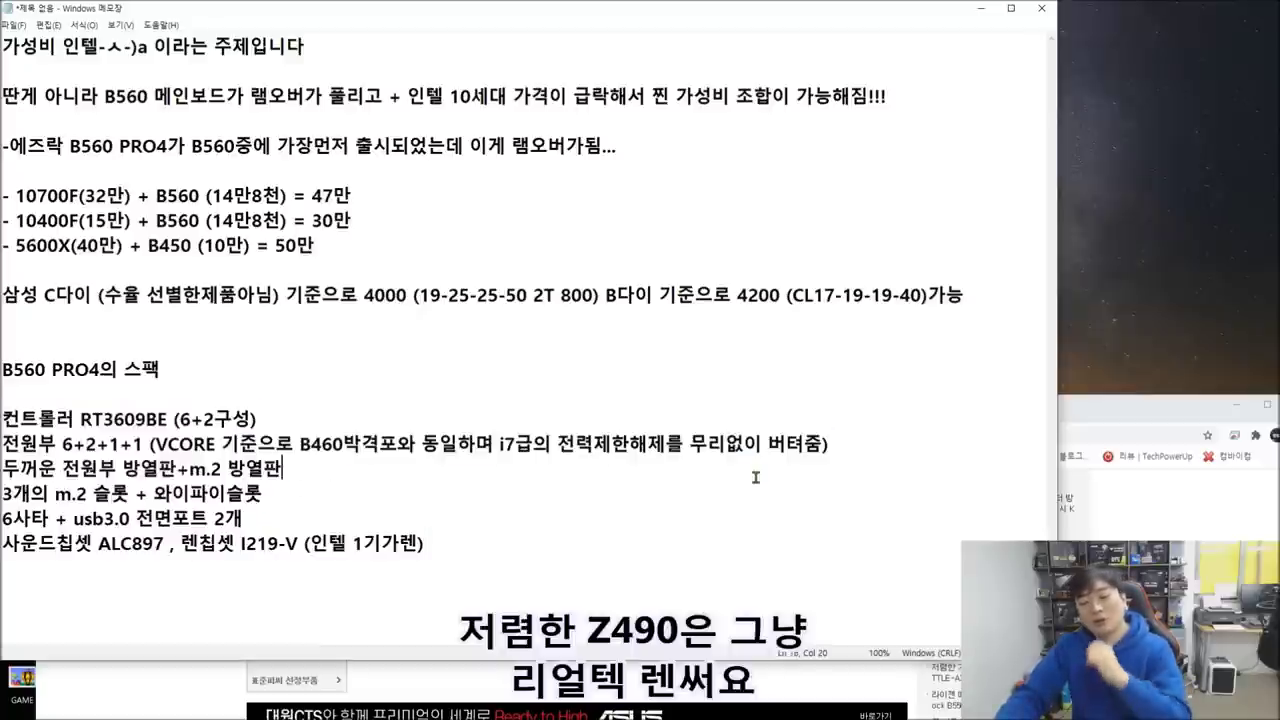
Step: Add the remark "Z490 싸구려는 비교가 안됩니다" after the "B560 PRO4의 스팩" heading in the notes
left_click(308, 378)
type("Z490 ")
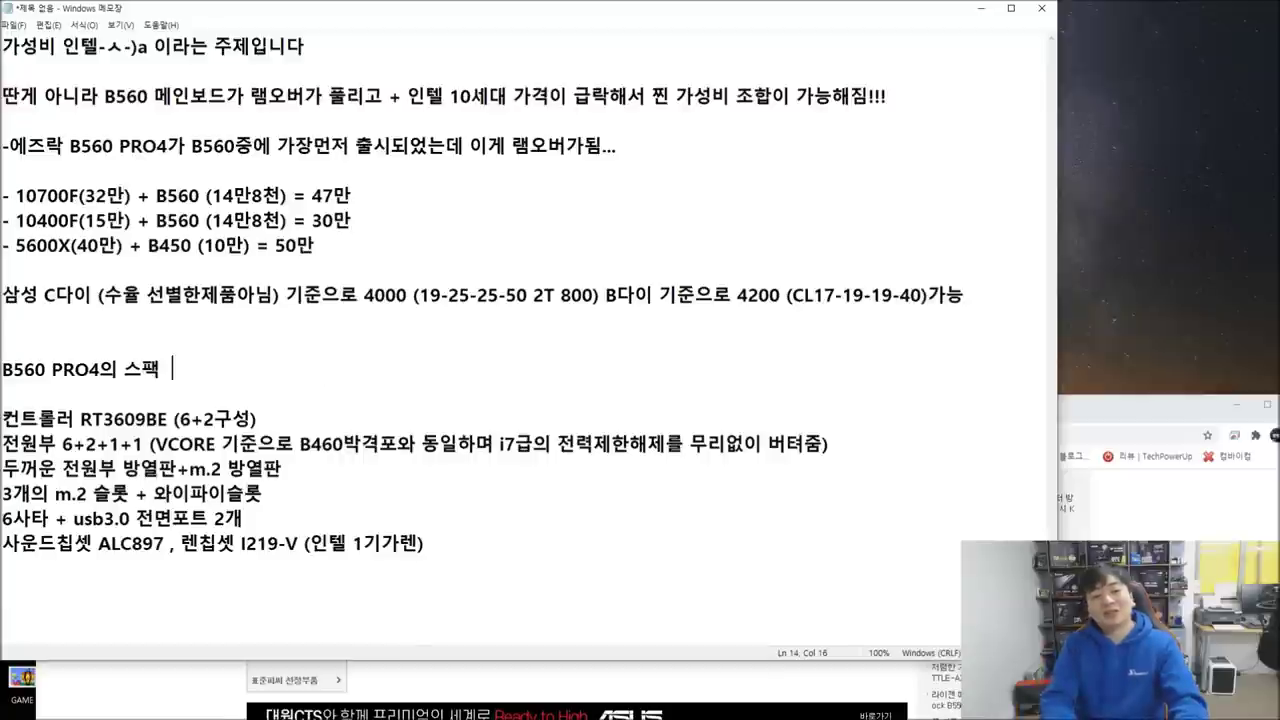
type("싸")
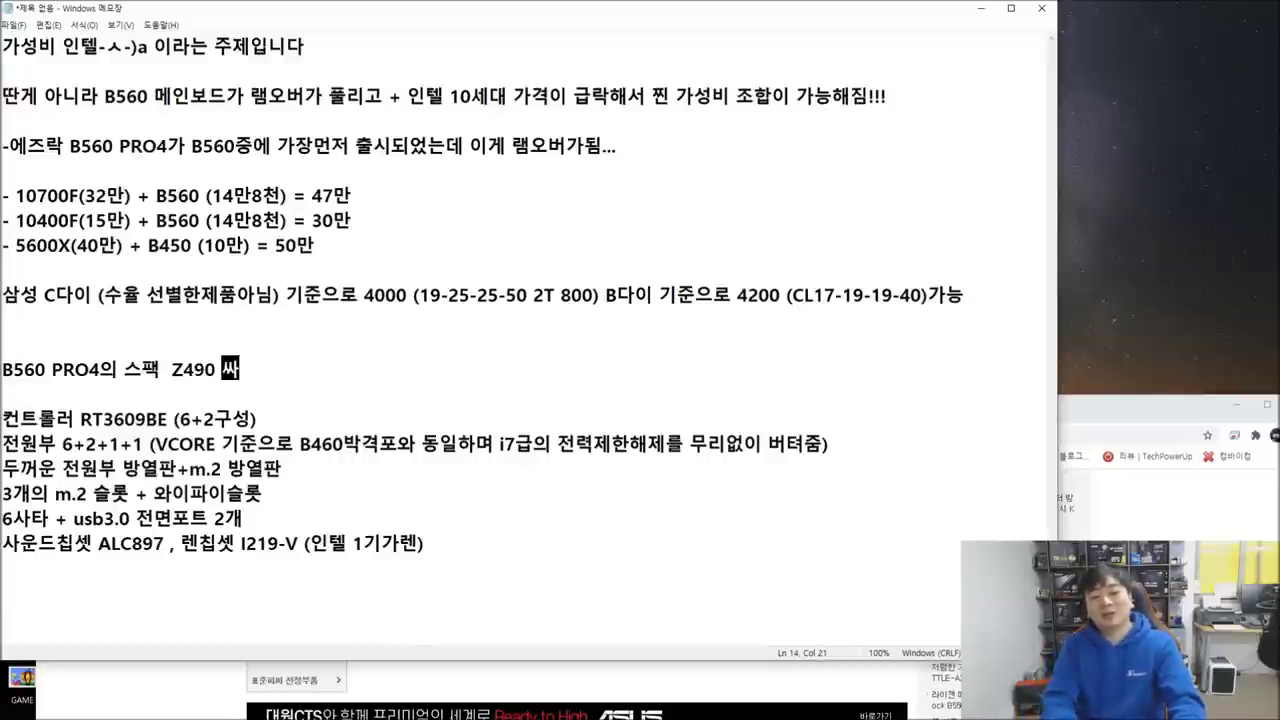
type("구려는 비")
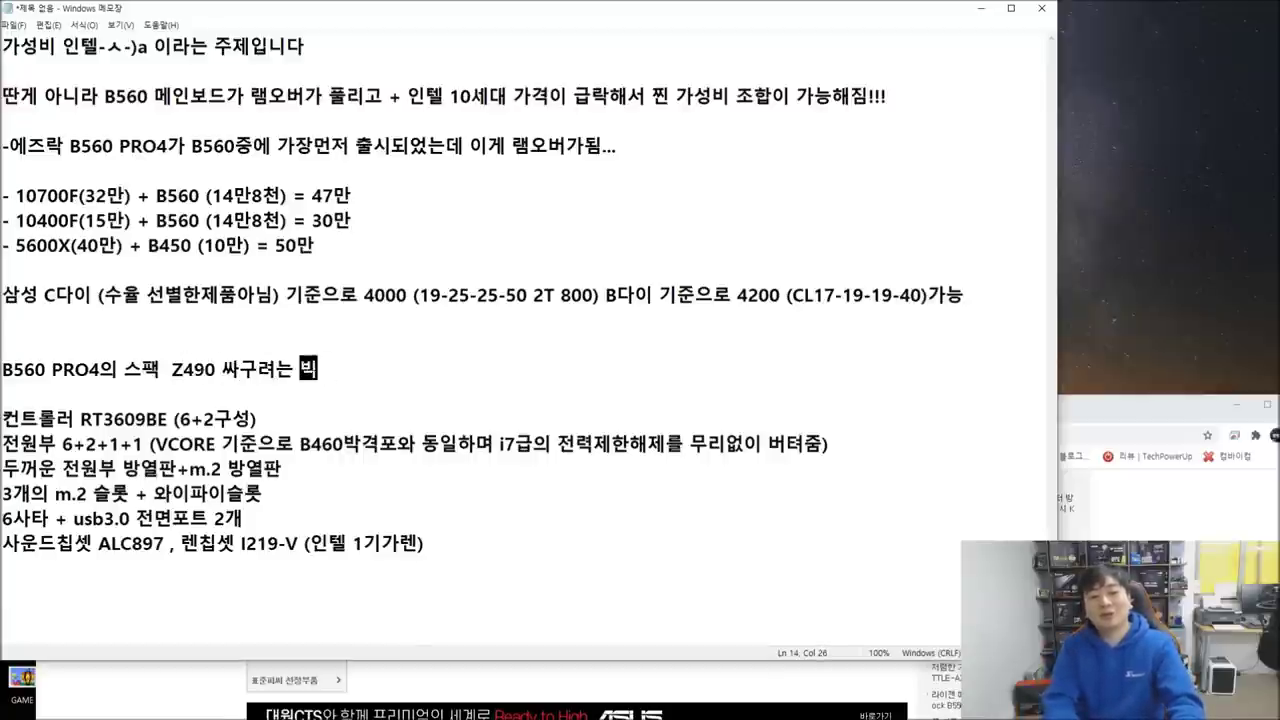
type("교가 안됨니다")
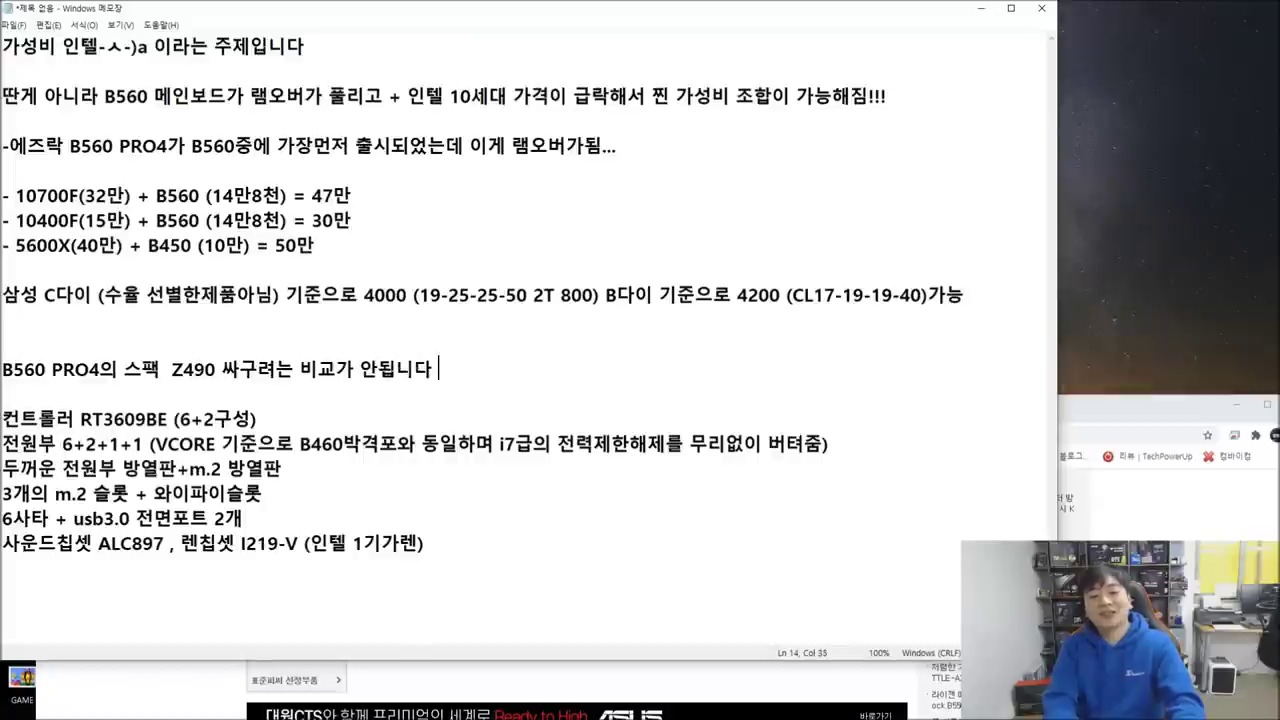
Step: Insert a wide gap of spaces between the "B560 PRO4의 스팩" heading and the Z490 remark
key("Left")
key("Left")
key("Left")
key("Left")
key("Left")
key("Left")
key("Left")
key("Left")
key("Left")
key("Left")
key("Left")
key("Left")
key("Left")
key("Left")
key("Left")
key("Left")
key("Left")
key("Left")
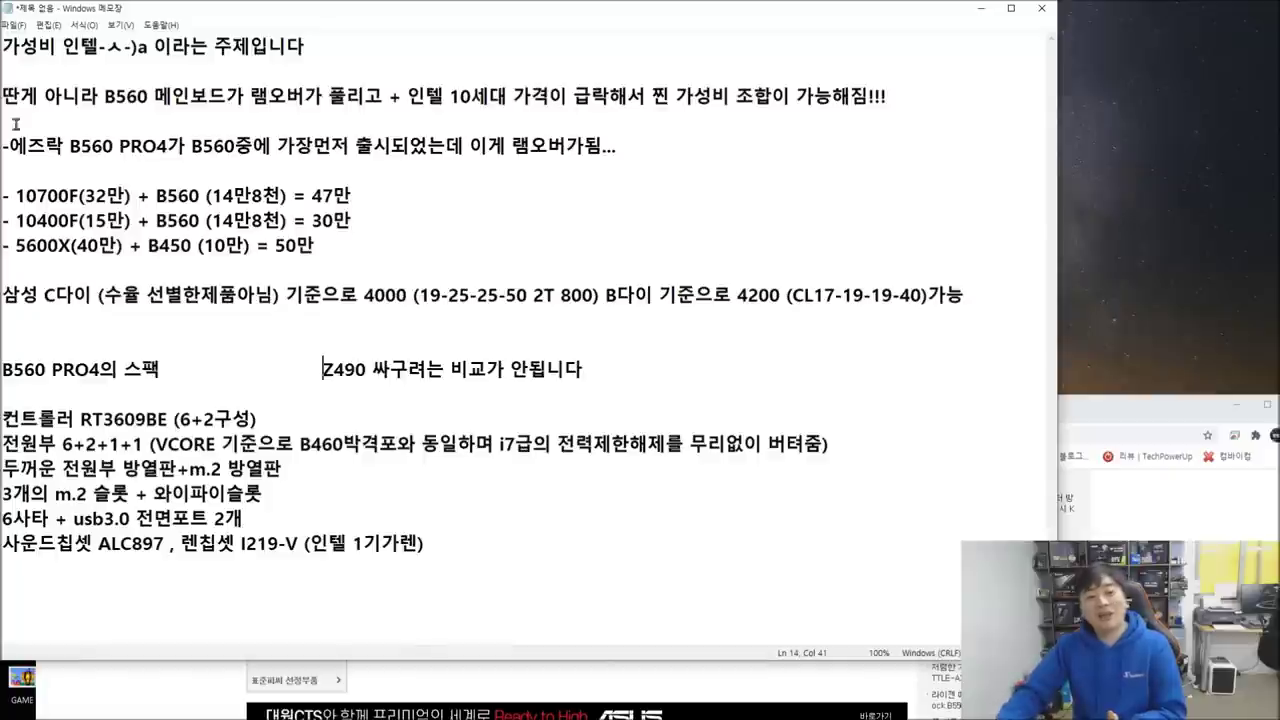
Step: Highlight the 10400F and 10700F combination lines in the notes, then clear the selection
left_click_drag(16, 220, 80, 220)
left_click_drag(15, 195, 26, 220)
left_click(898, 346)
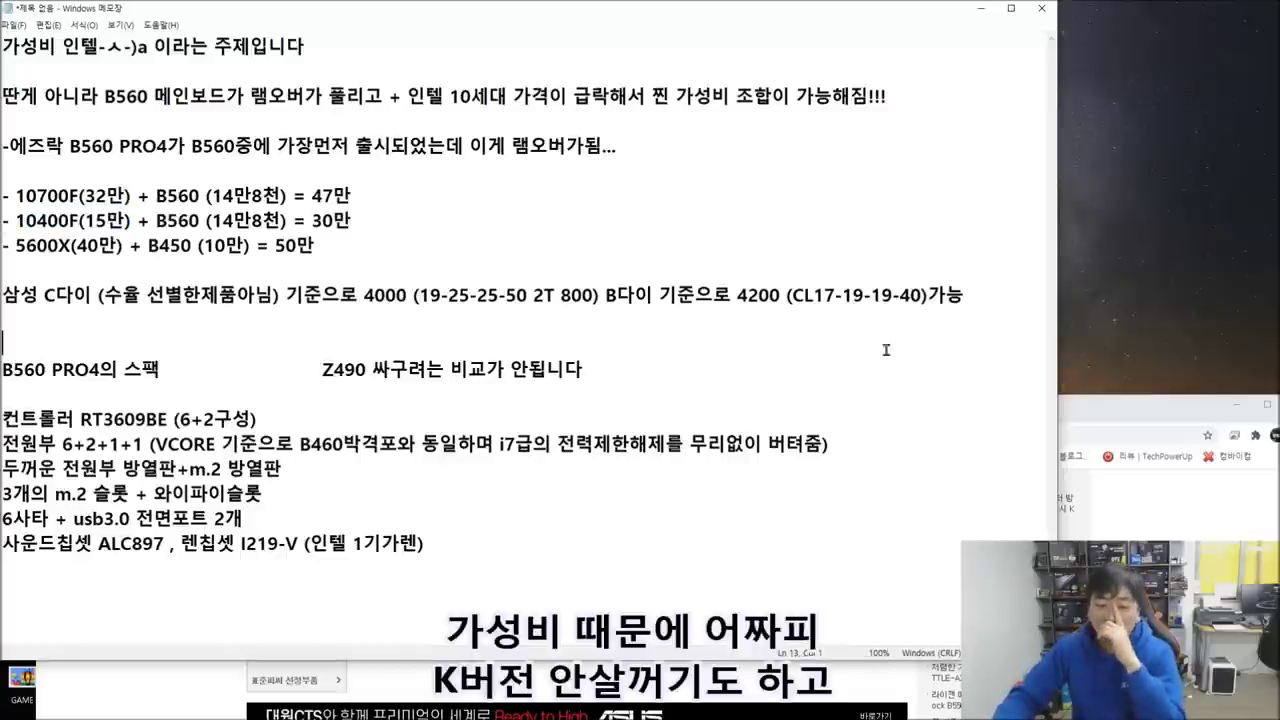
Step: Extend the Z490 remark with ", B460 없는 제품이라 생각하시는게...."
left_click_drag(305, 372, 610, 376)
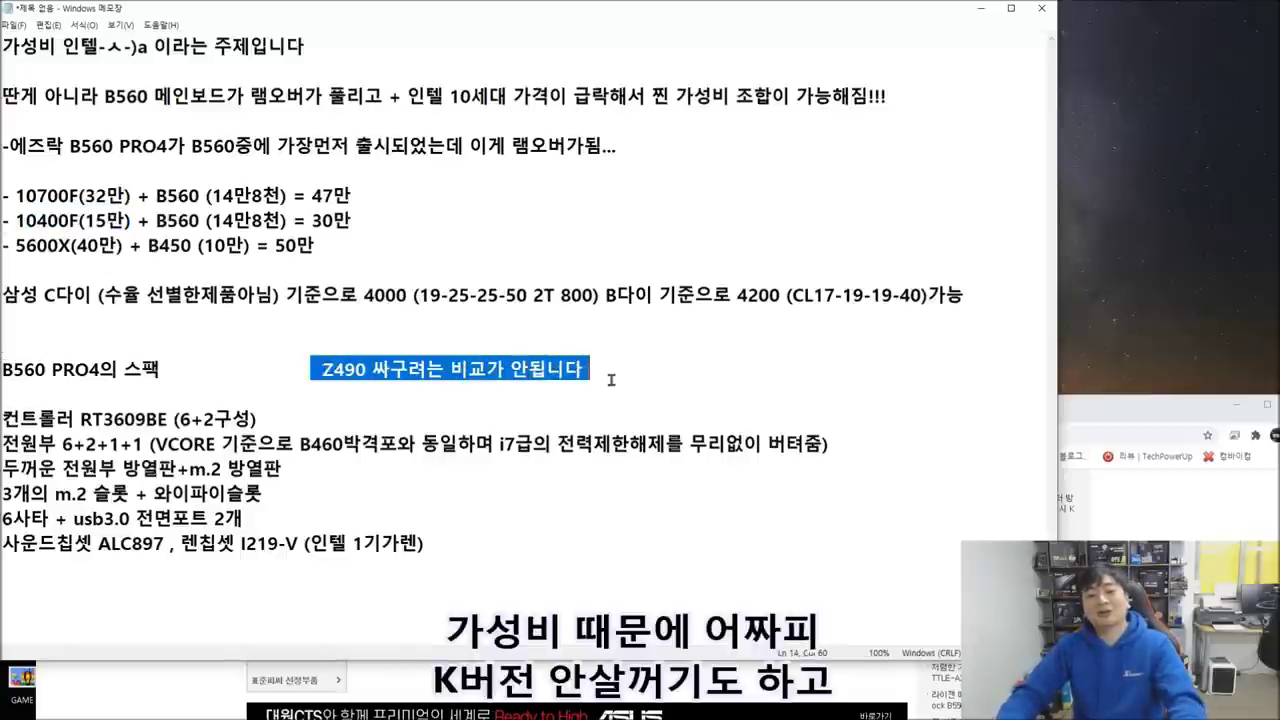
left_click(610, 376)
type(",")
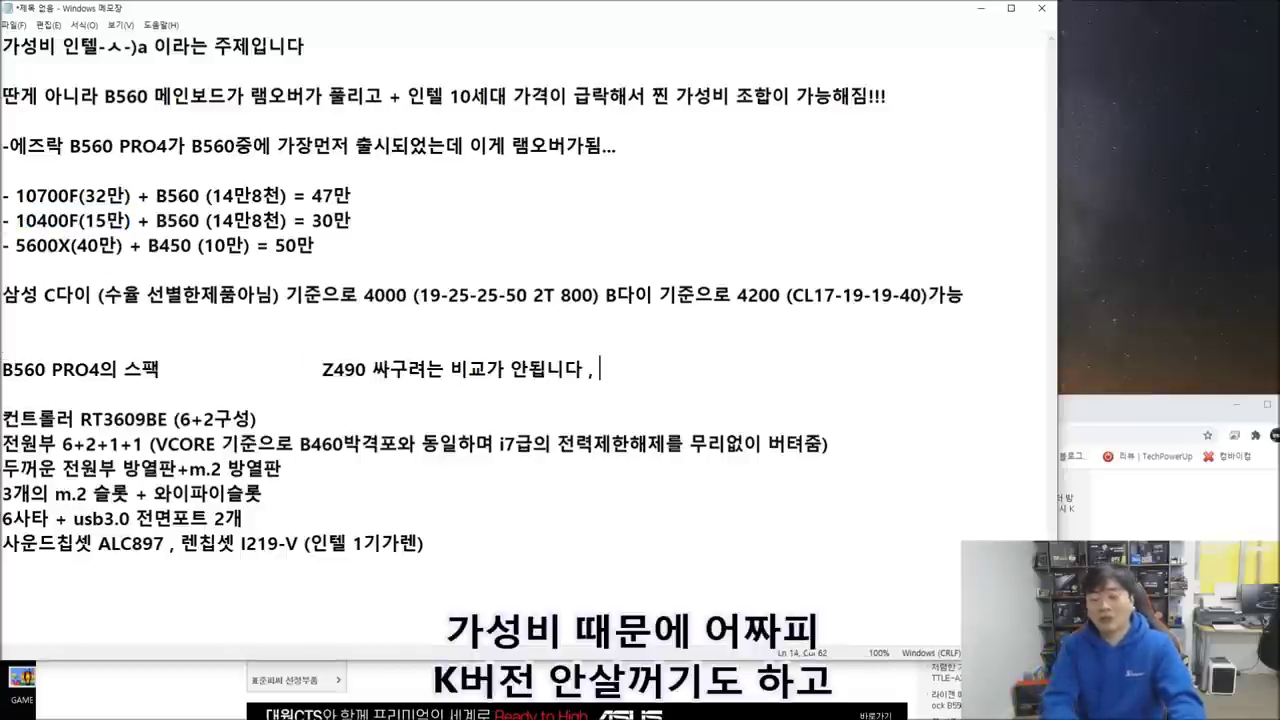
type(" B")
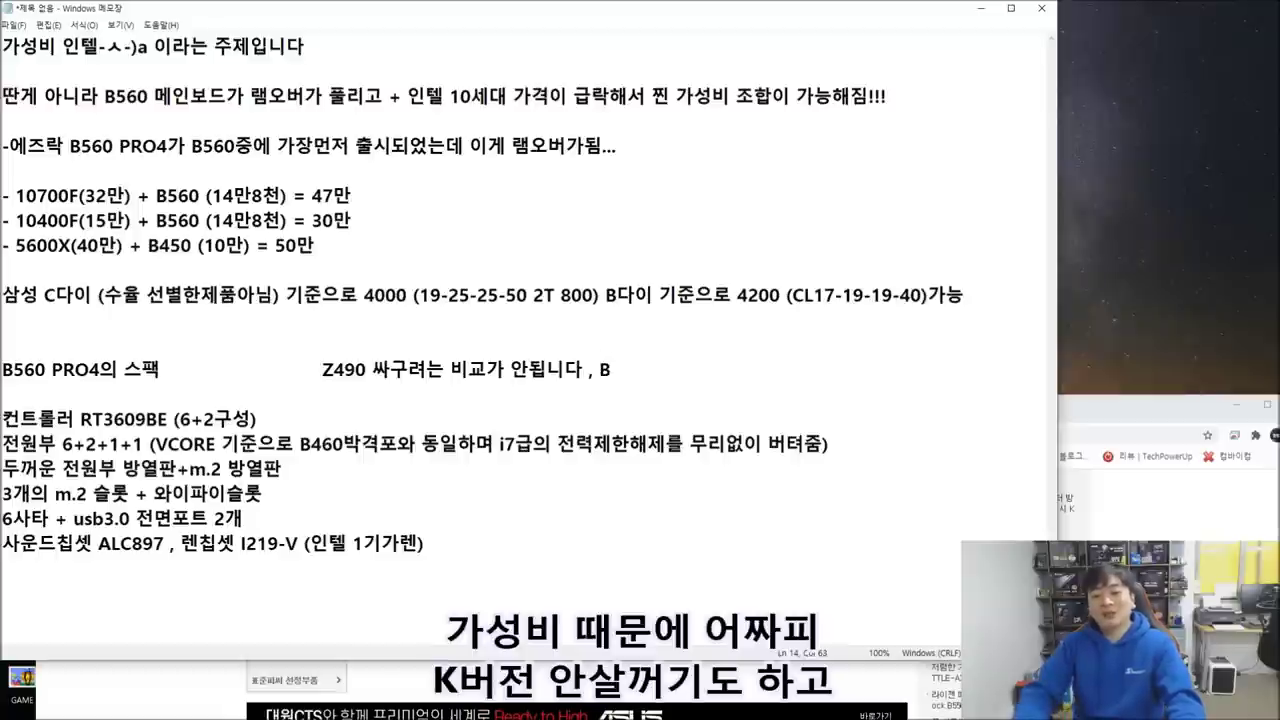
type("460")
type(" 없는 제푸")
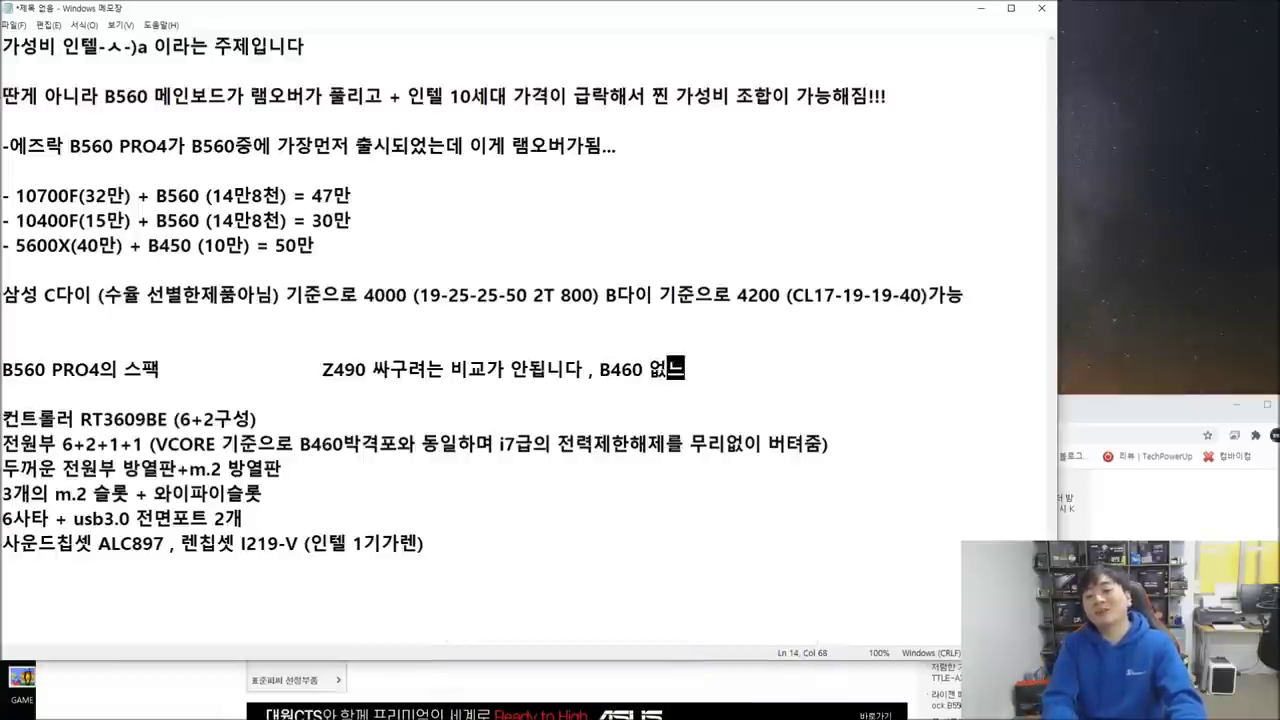
type("ㅁ이라 생각하시는ㄱ")
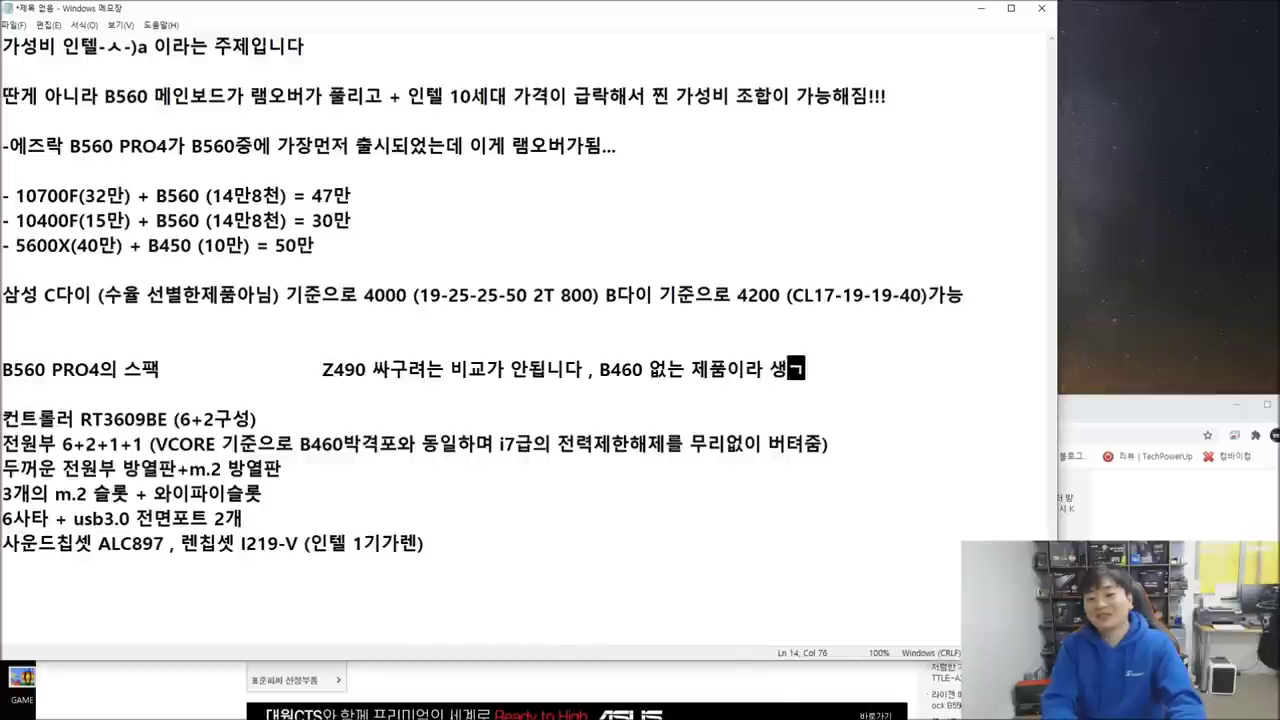
type("ㅔ.")
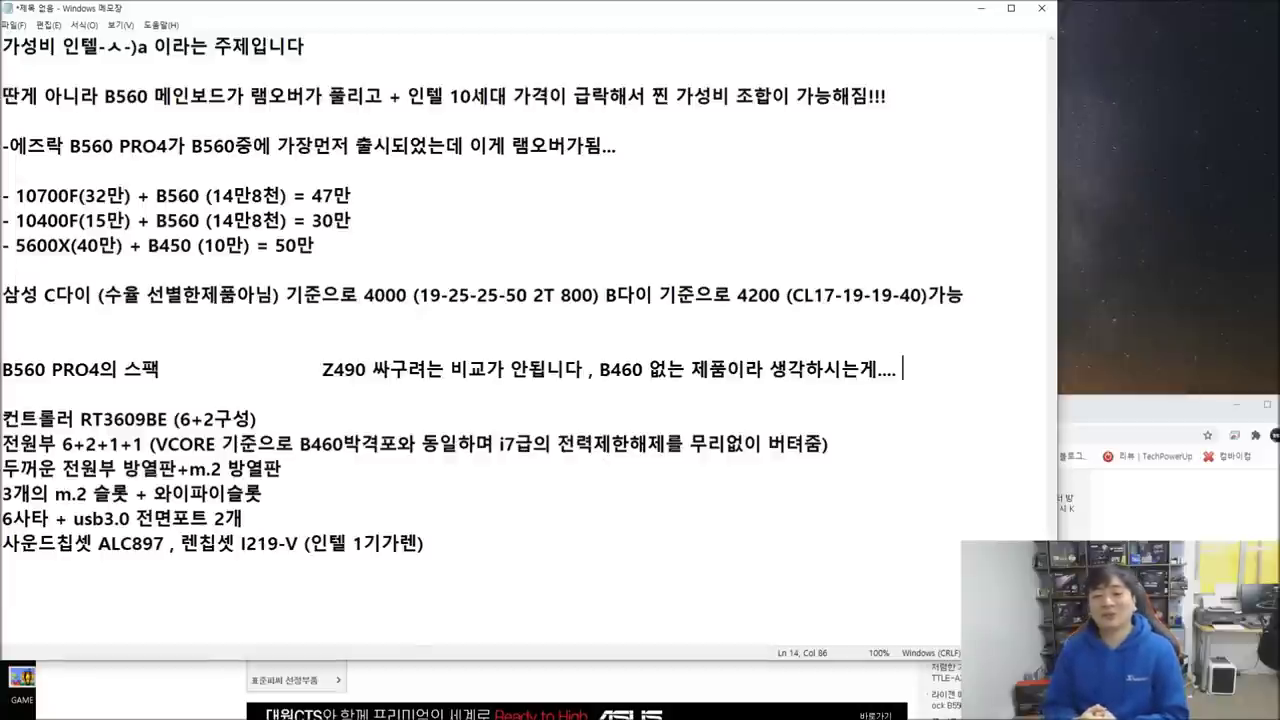
Step: Highlight the B460 part and then the full Z490 and B460 remark, and clear the selection
left_click_drag(600, 369, 939, 371)
left_click(390, 384)
left_click_drag(322, 369, 946, 374)
left_click(847, 462)
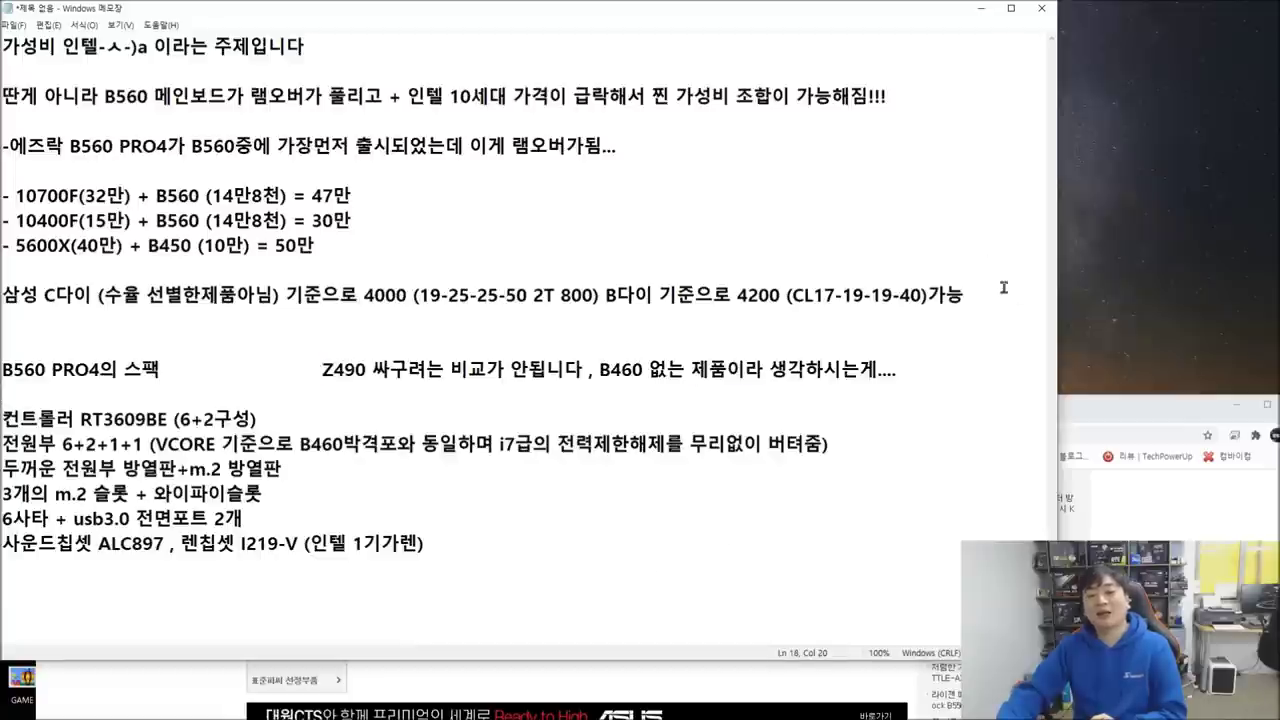
Step: Highlight the Samsung memory overclocking line and the B560 PRO4 specs in the notes, briefly bringing the browser forward
left_click_drag(1003, 287, 3, 294)
left_click_drag(669, 560, 3, 294)
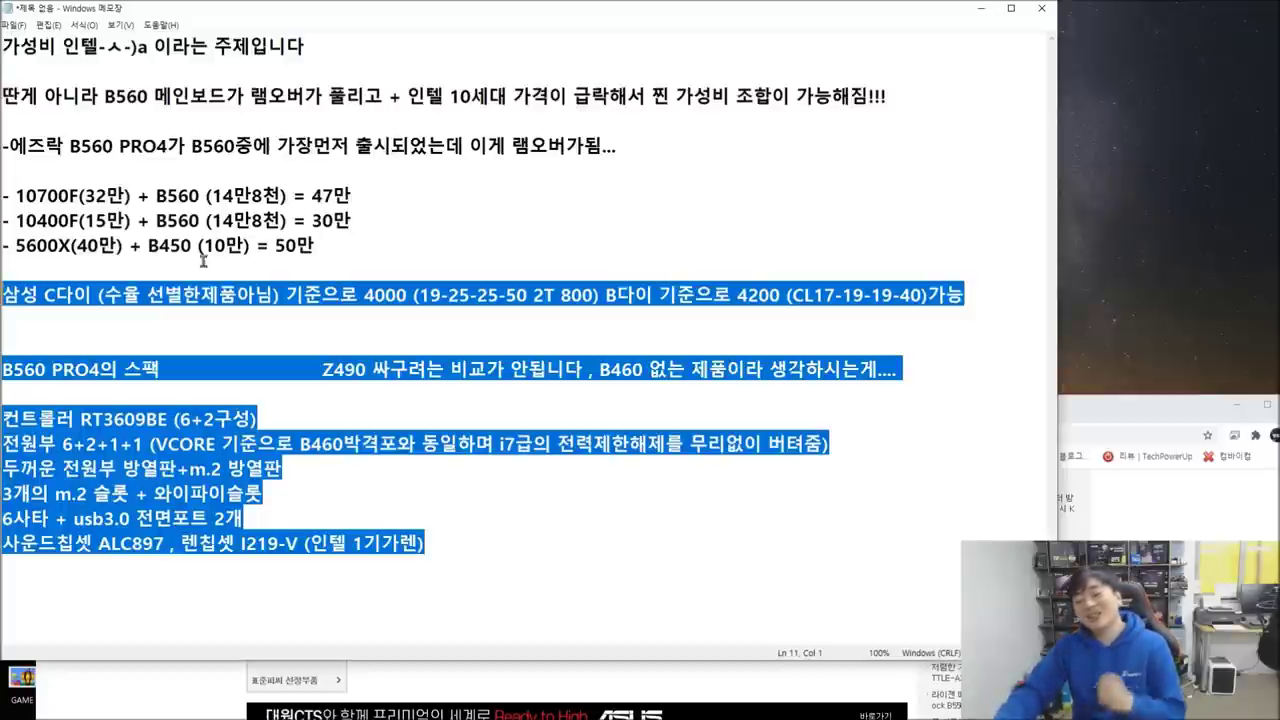
left_click(1088, 410)
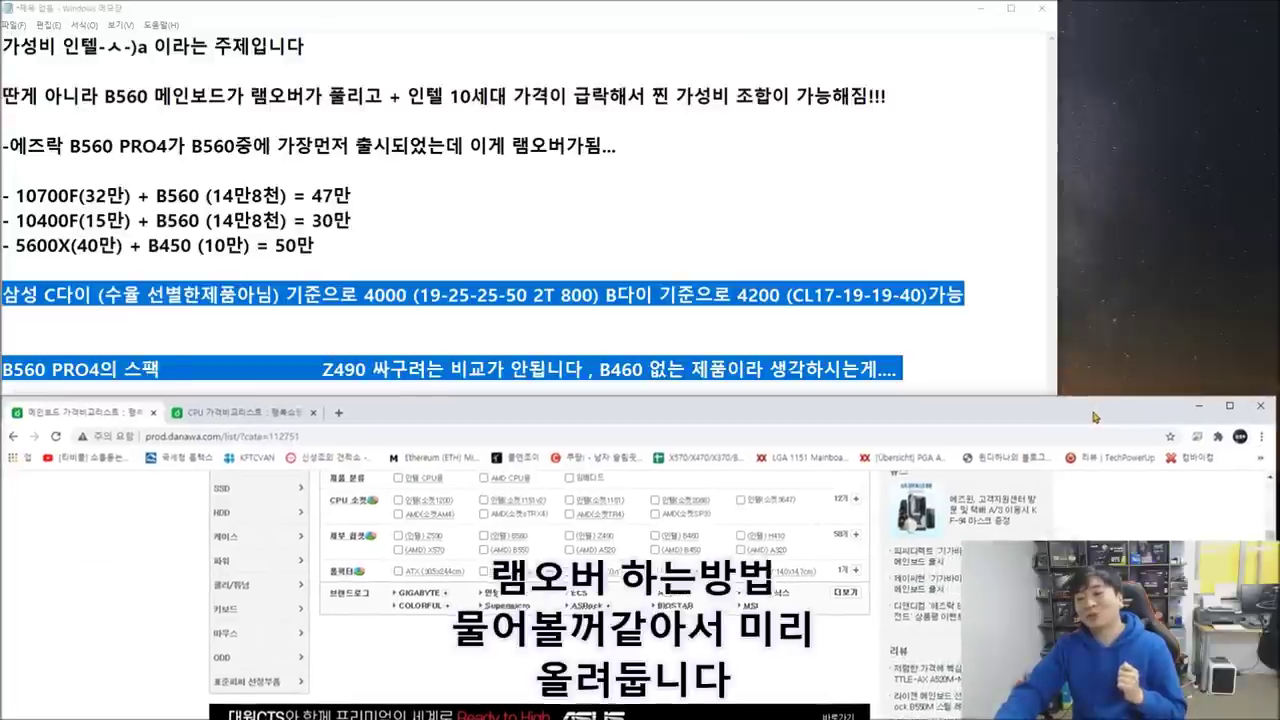
left_click(980, 357)
left_click_drag(970, 368, 14, 245)
Step: View the MOSFET photo 모스펫.jpg and close it
key("Right")
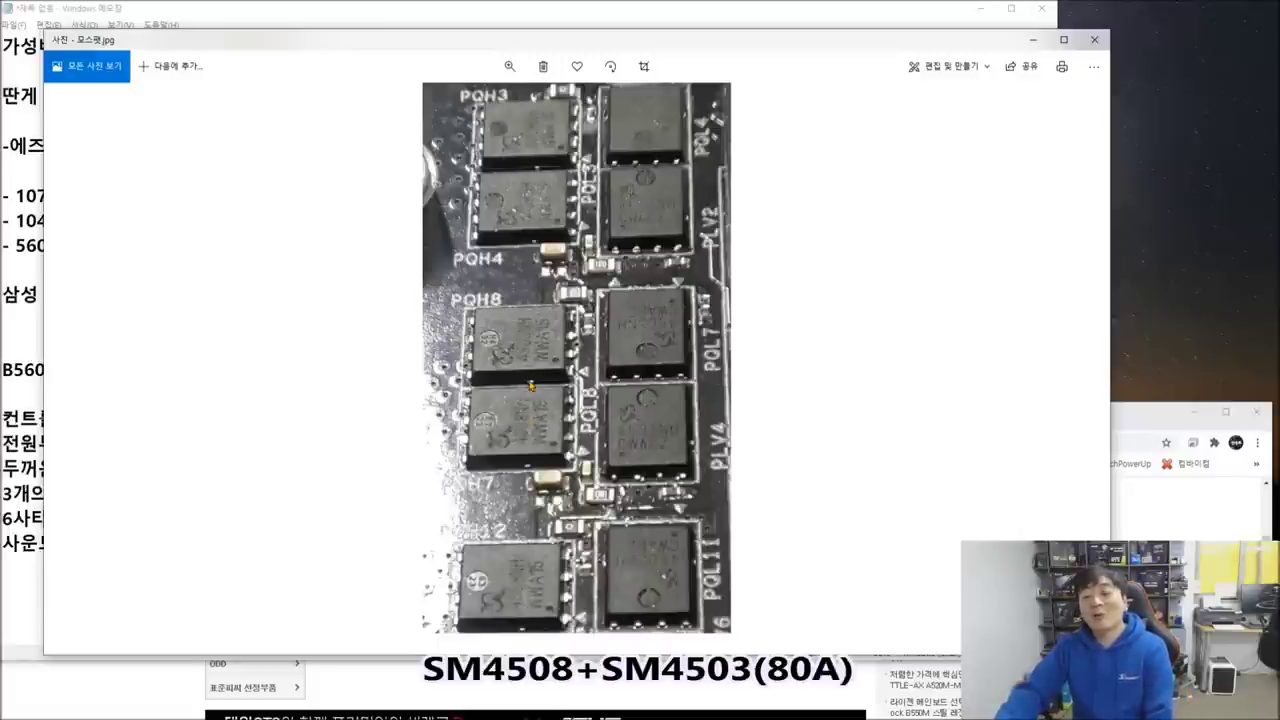
left_click(1094, 39)
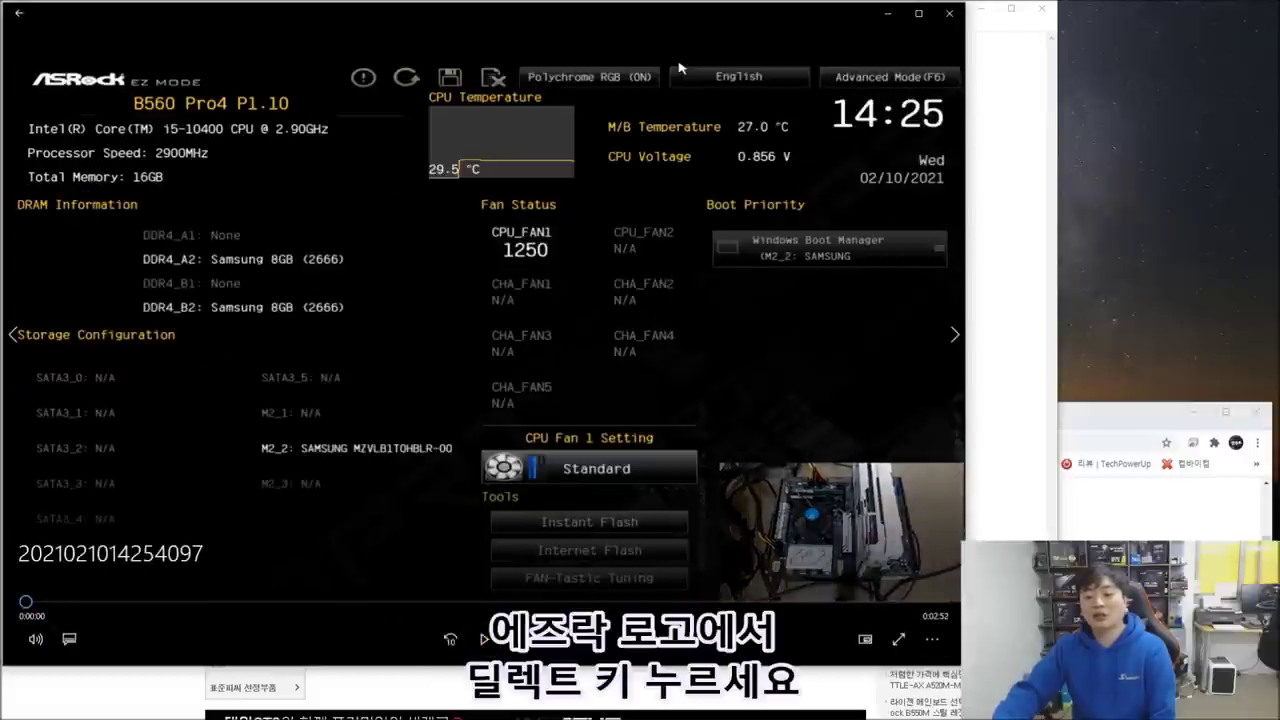
Step: Maximize the BIOS setup video and play it to the OC Tweaker page, pausing at about 0:09
key("super+Up")
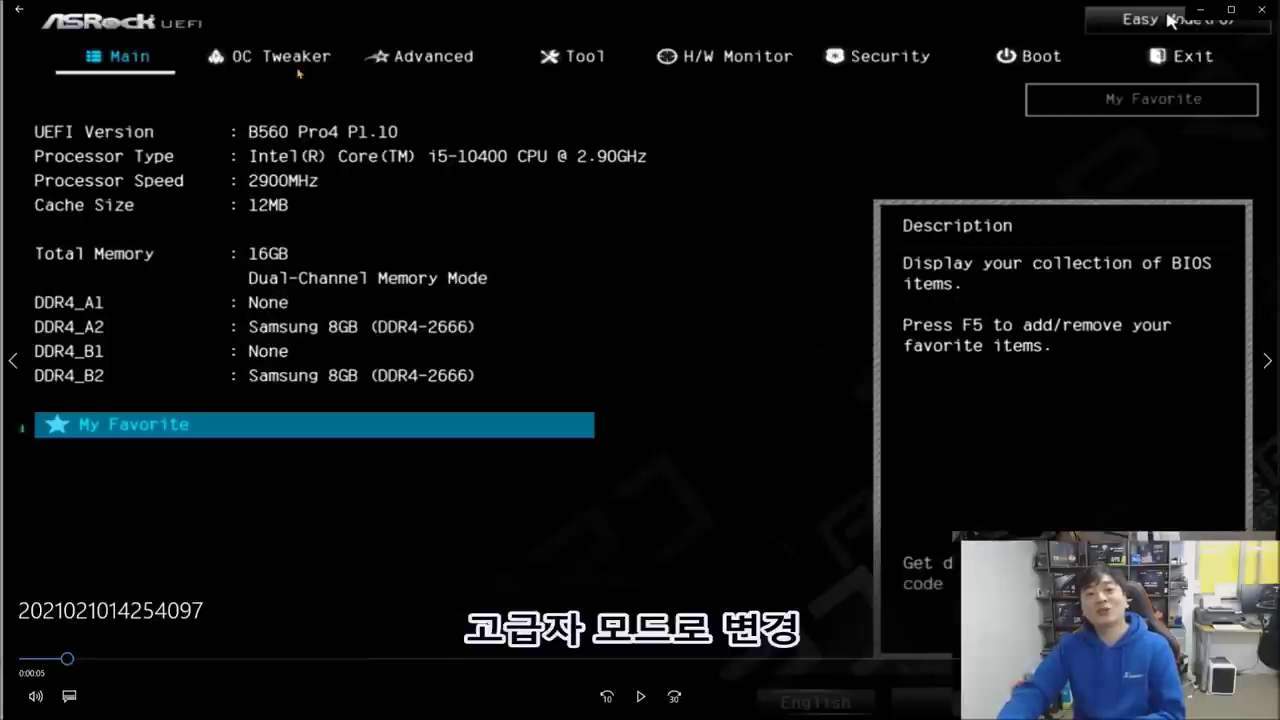
left_click(639, 698)
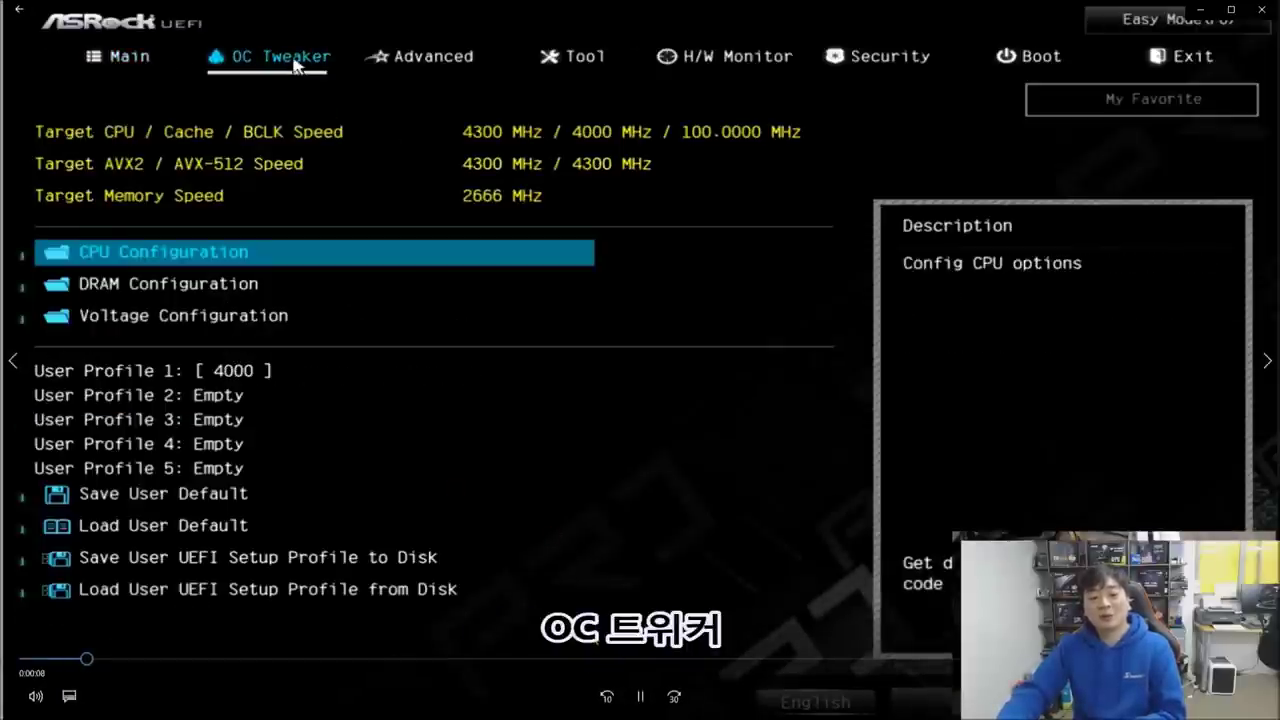
key("space")
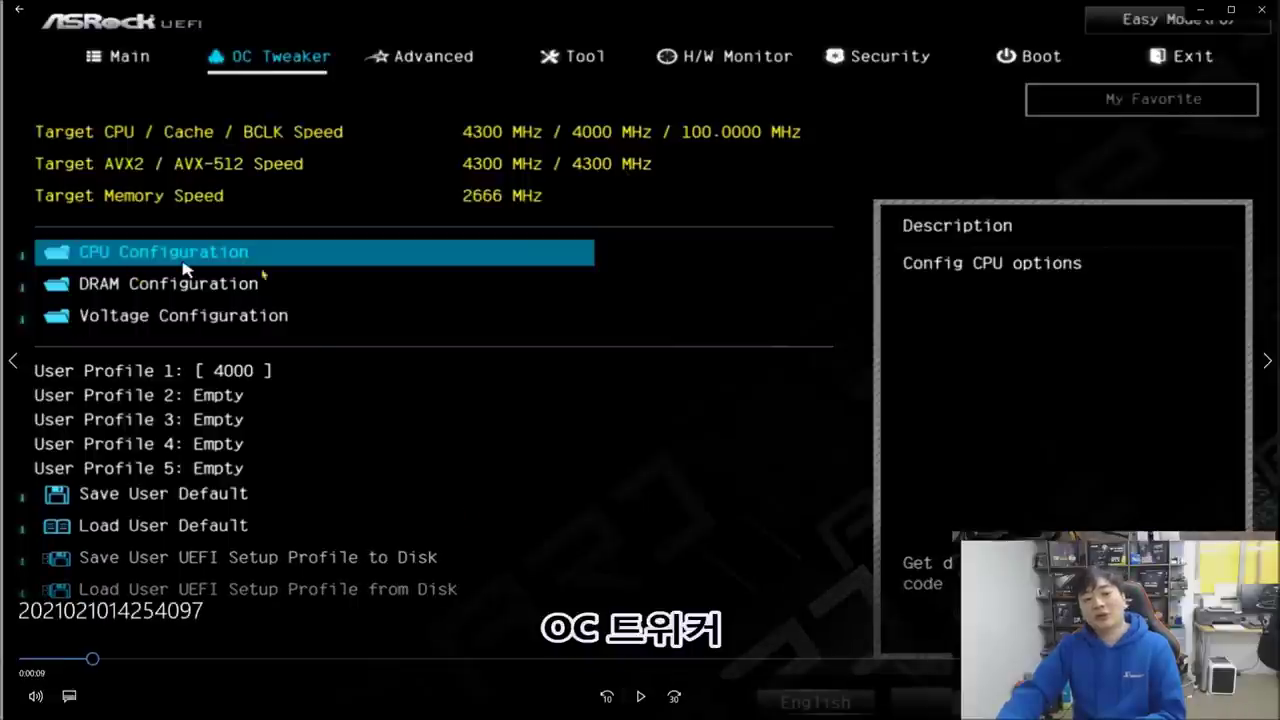
Step: Play the BIOS video through the CPU Configuration page, pausing at the power and current limit settings at about 0:28
left_click(640, 696)
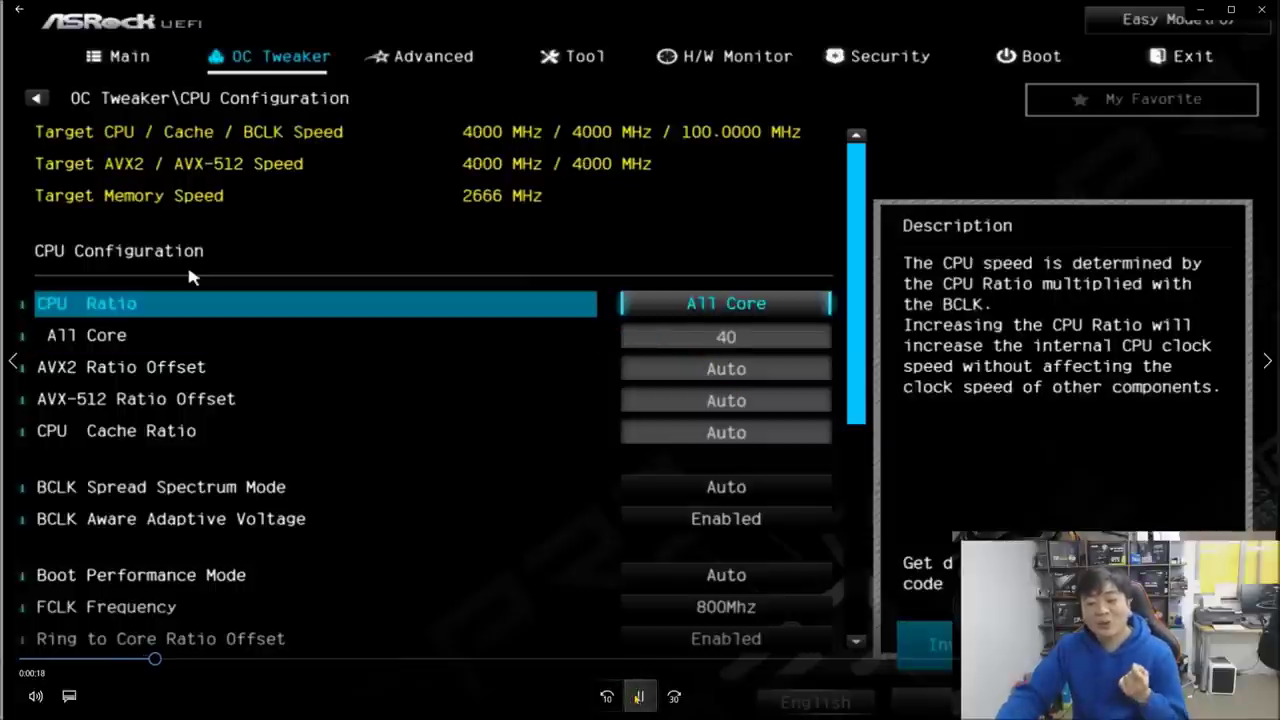
left_click(636, 696)
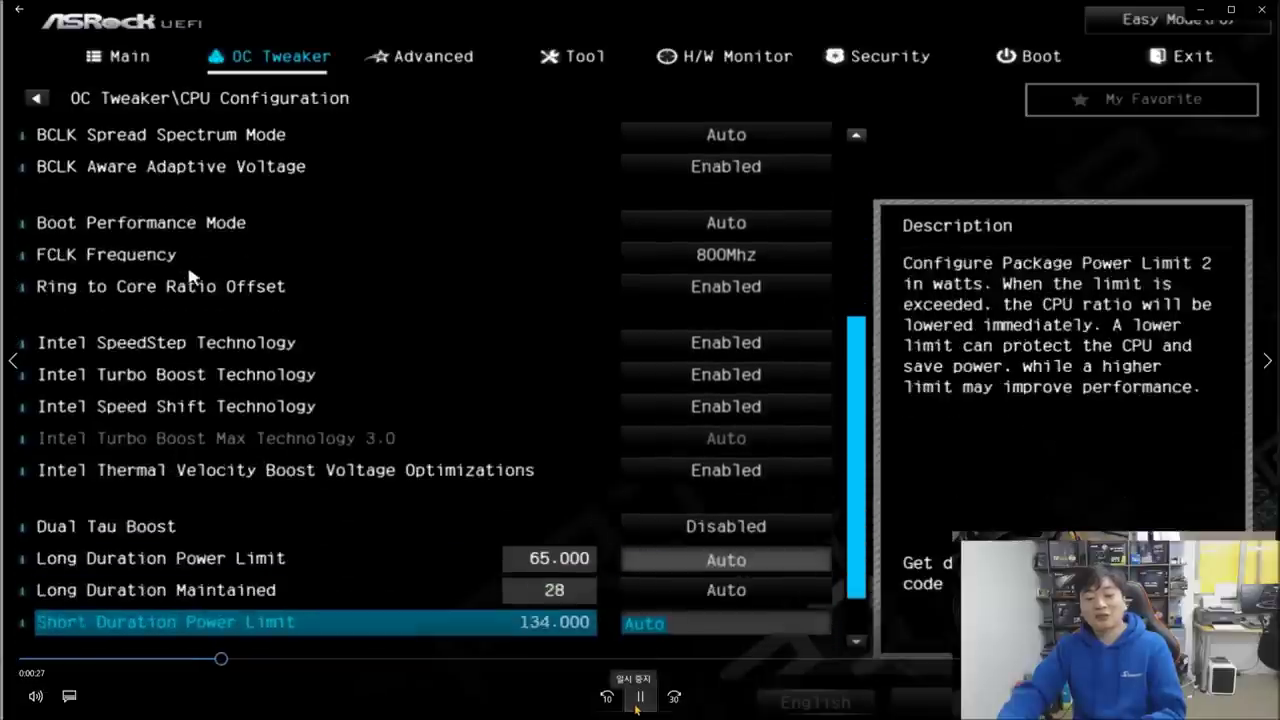
left_click(638, 700)
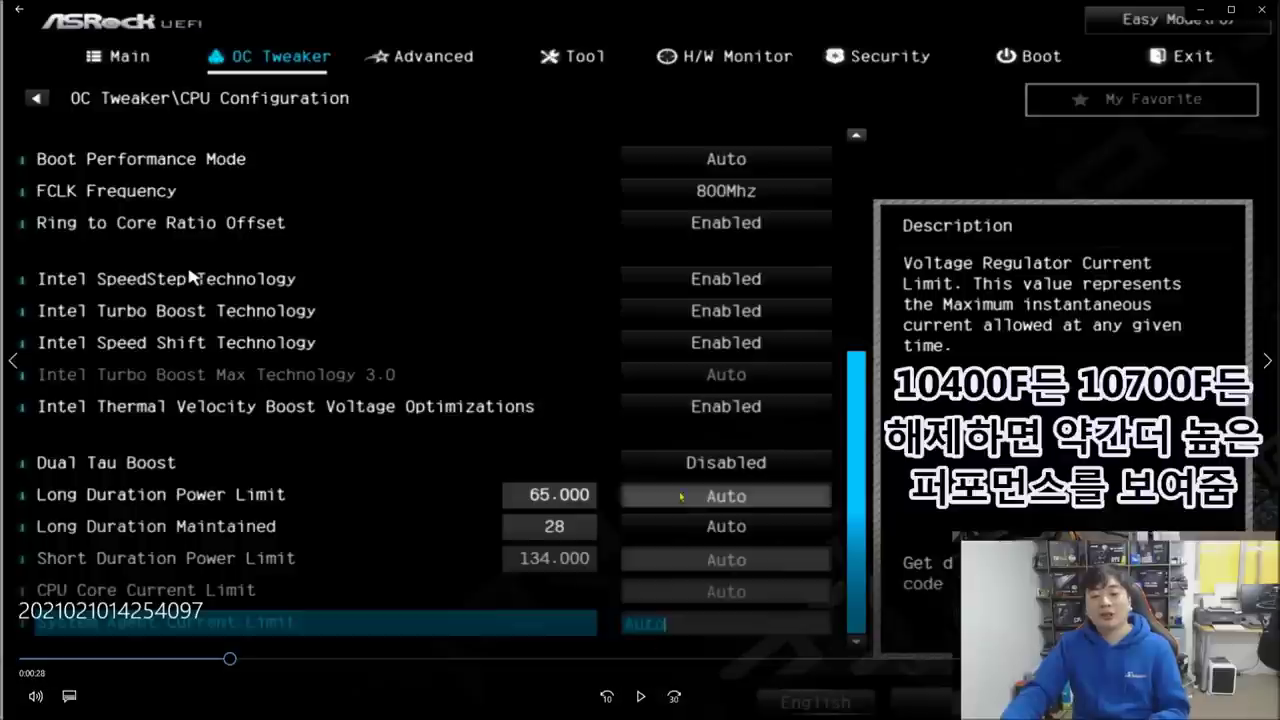
Step: Play the BIOS video in short stretches past the raised power limits and CPU Core Current Limit, pausing at DRAM Configuration at about 0:46
left_click(640, 698)
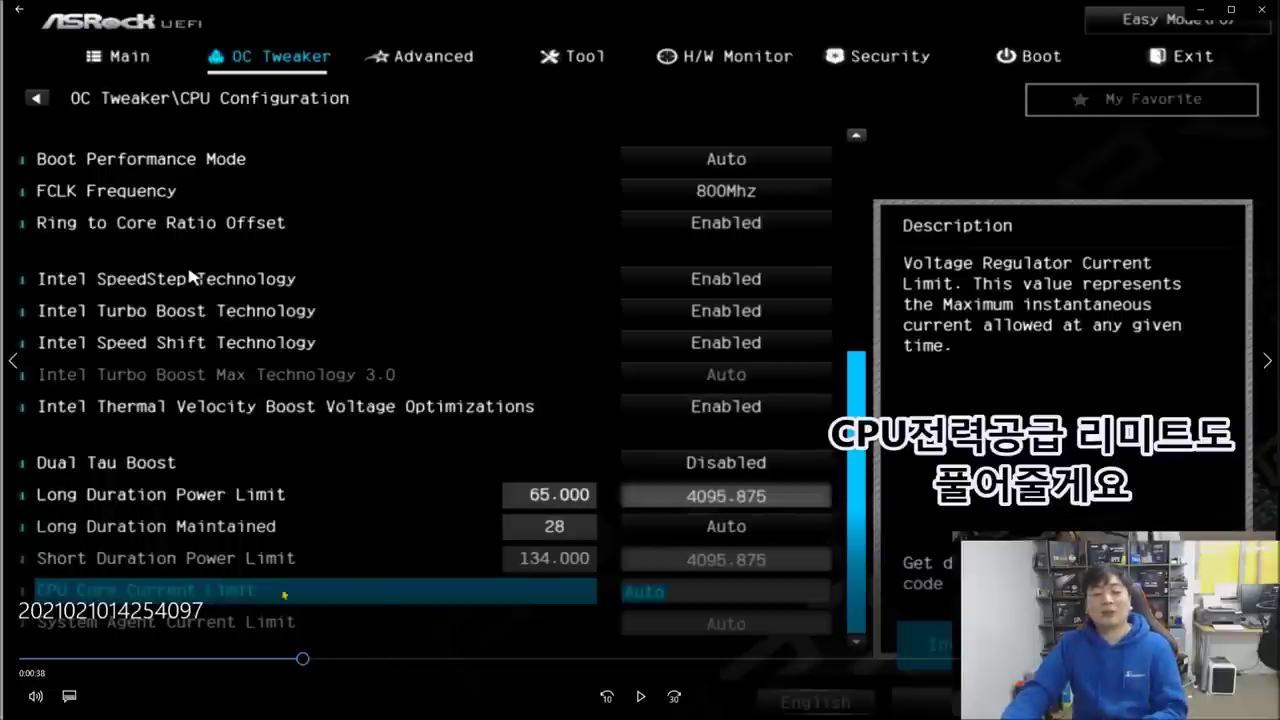
key("space")
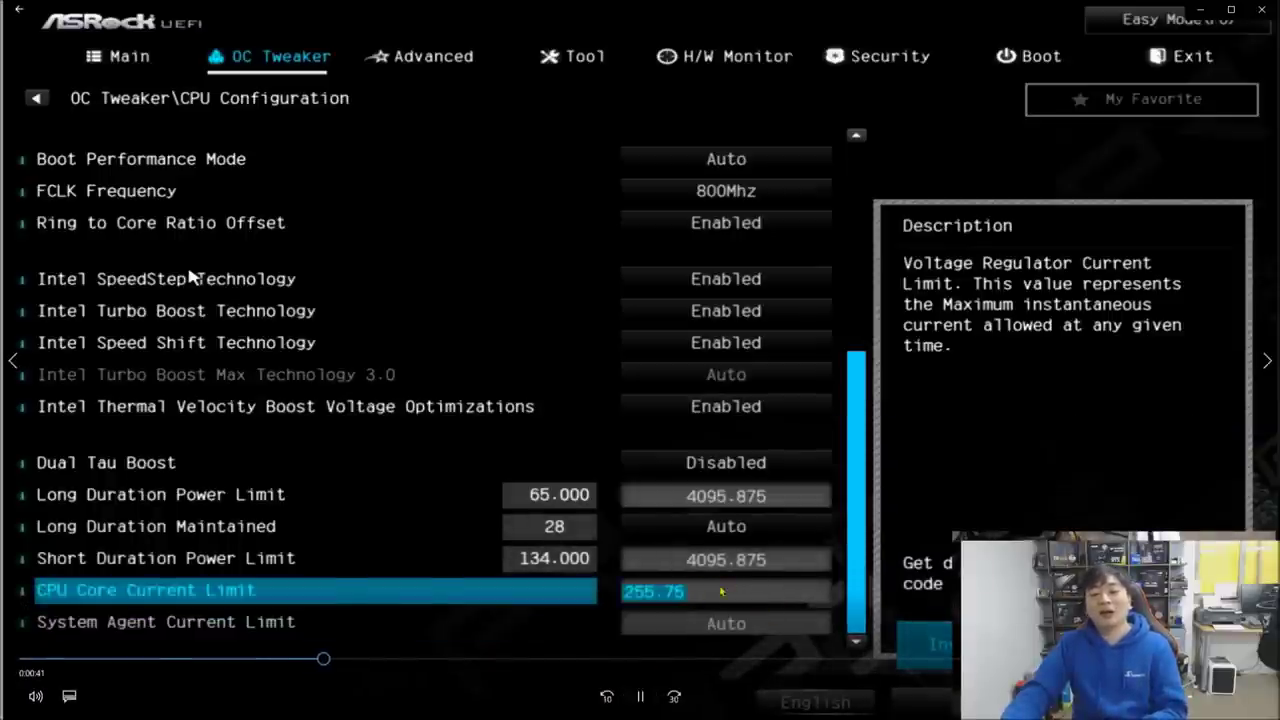
key("space")
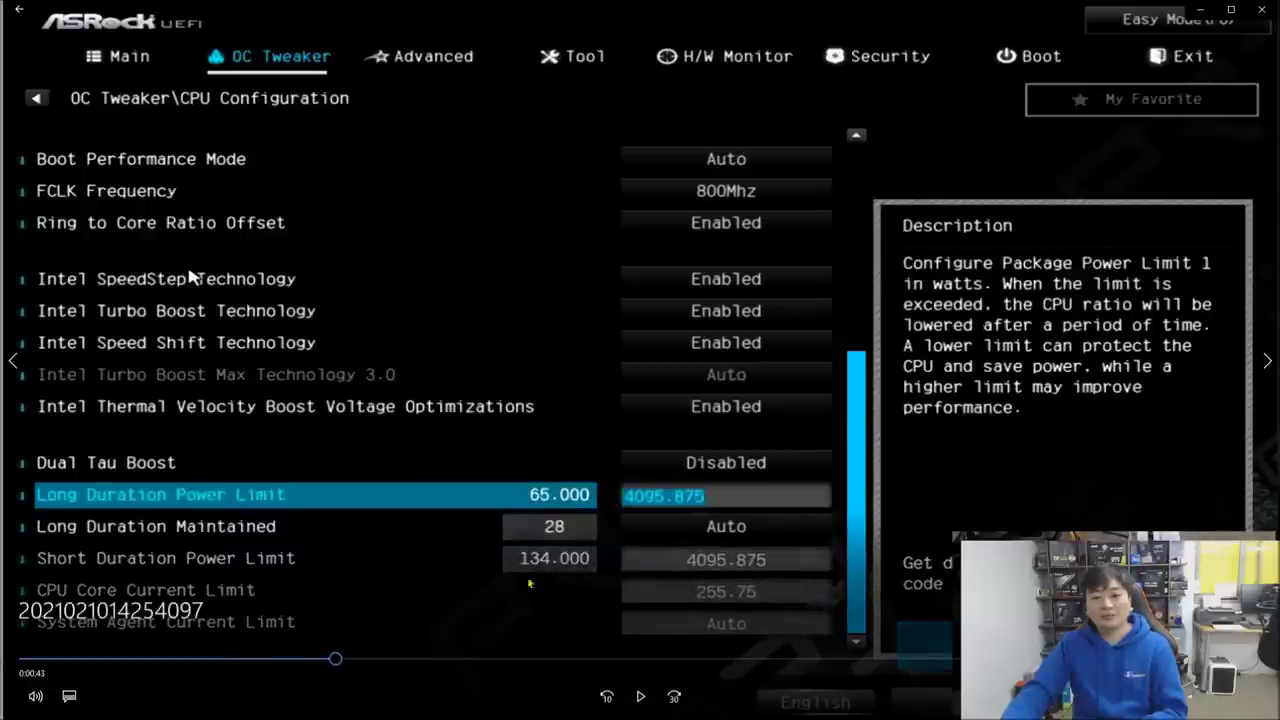
key("space")
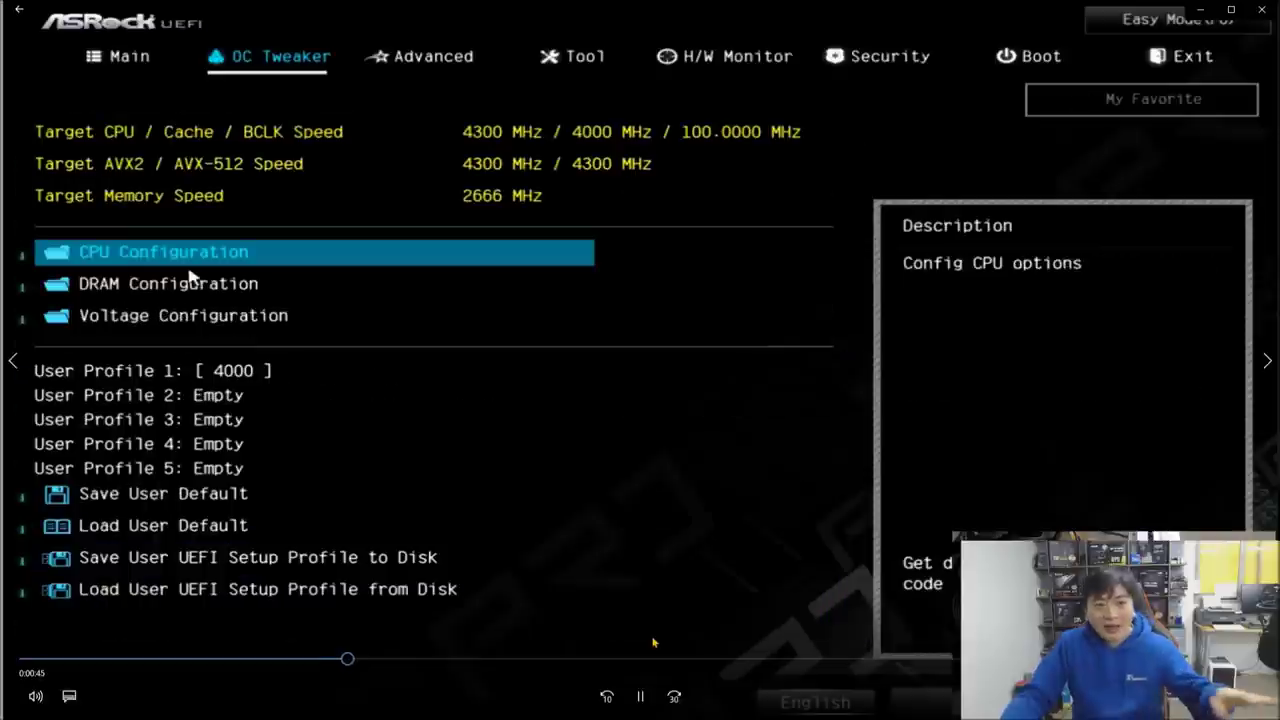
key("space")
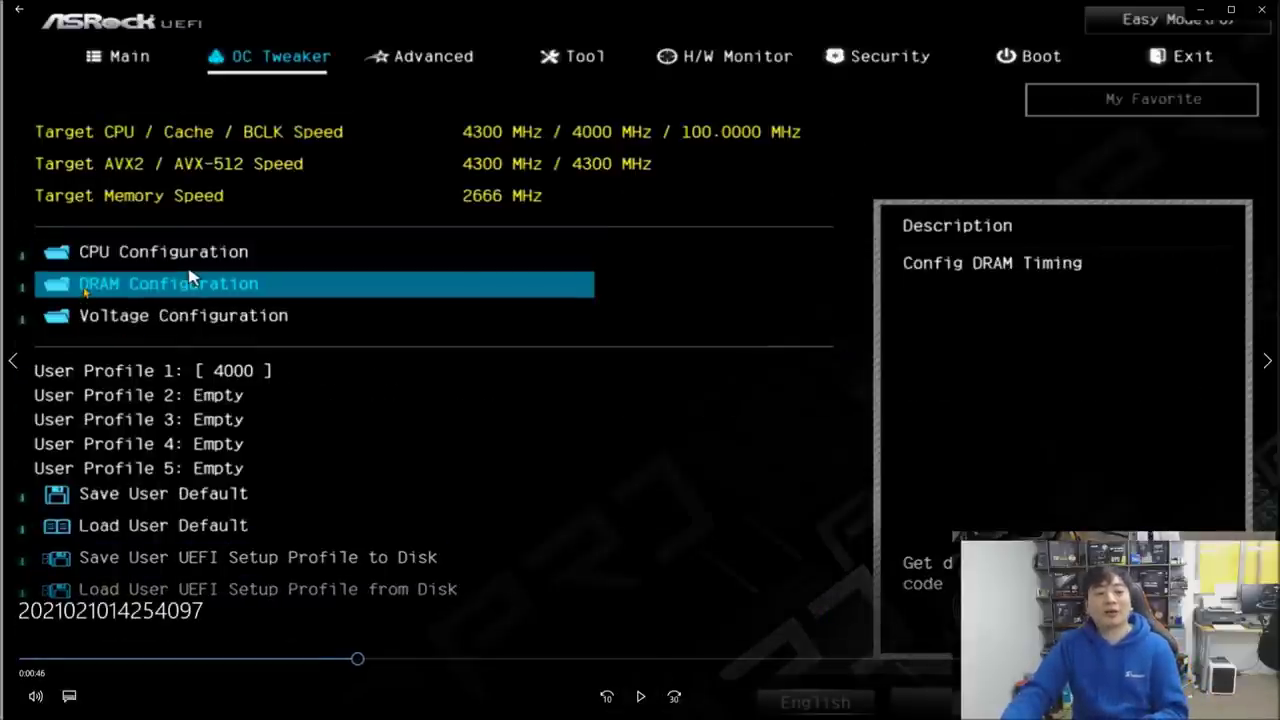
Step: Play the BIOS video through the DRAM Frequency selection, pausing at the primary timing fields at about 0:55
key("space")
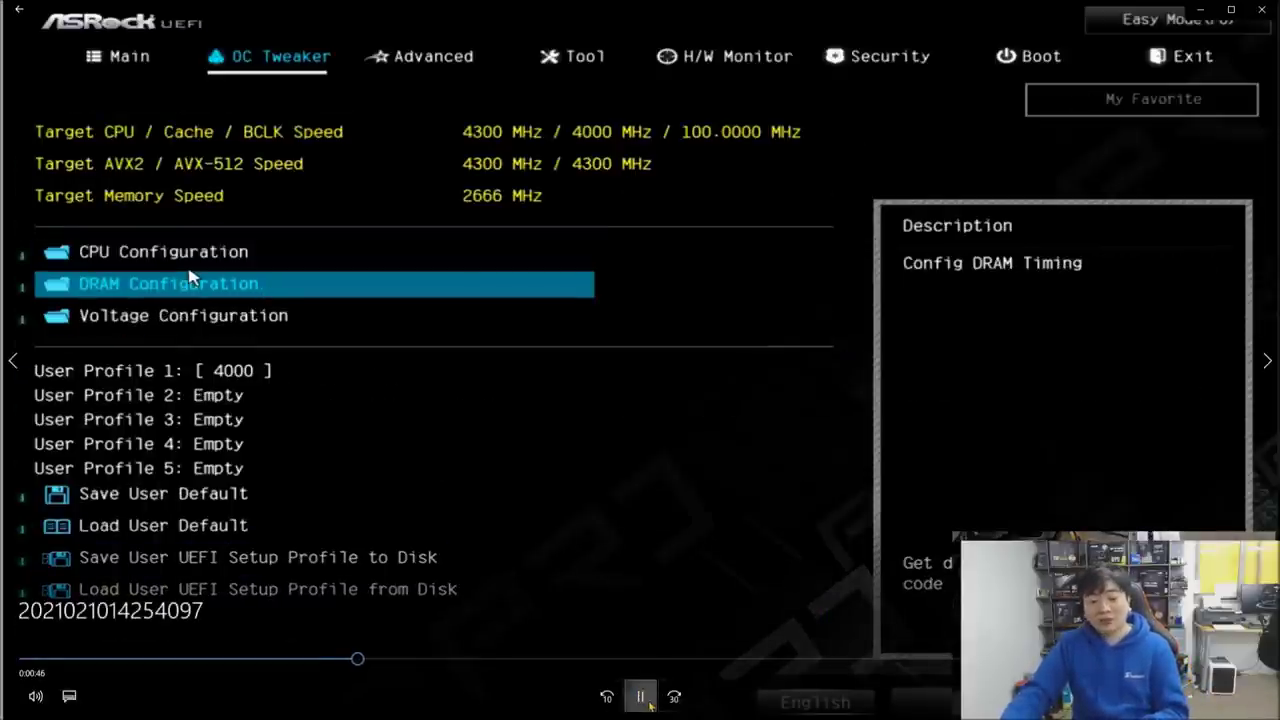
key("space")
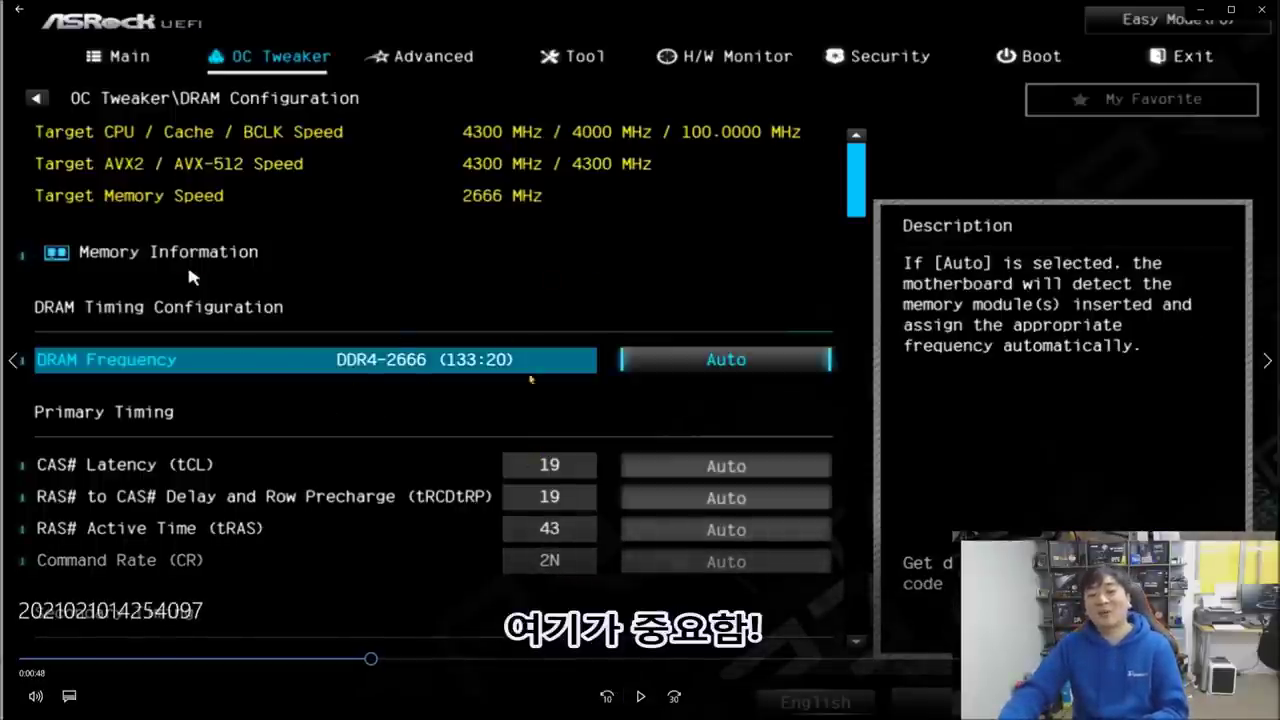
key("space")
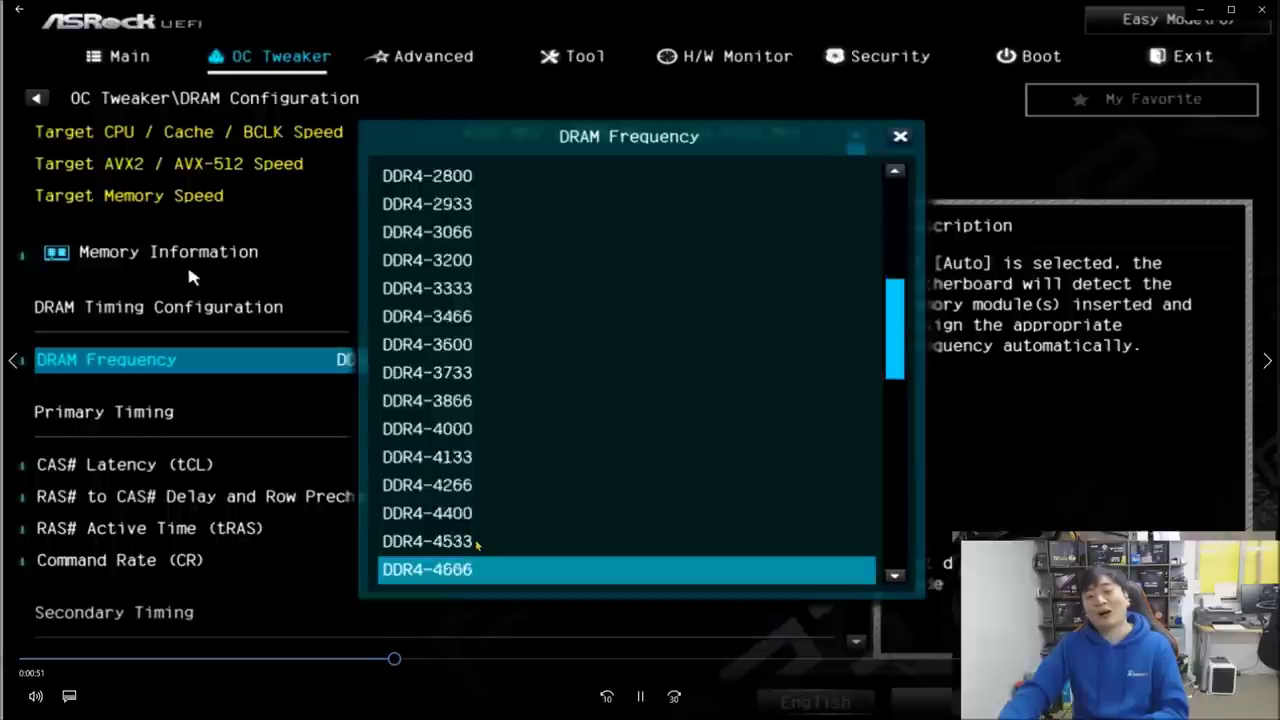
key("space")
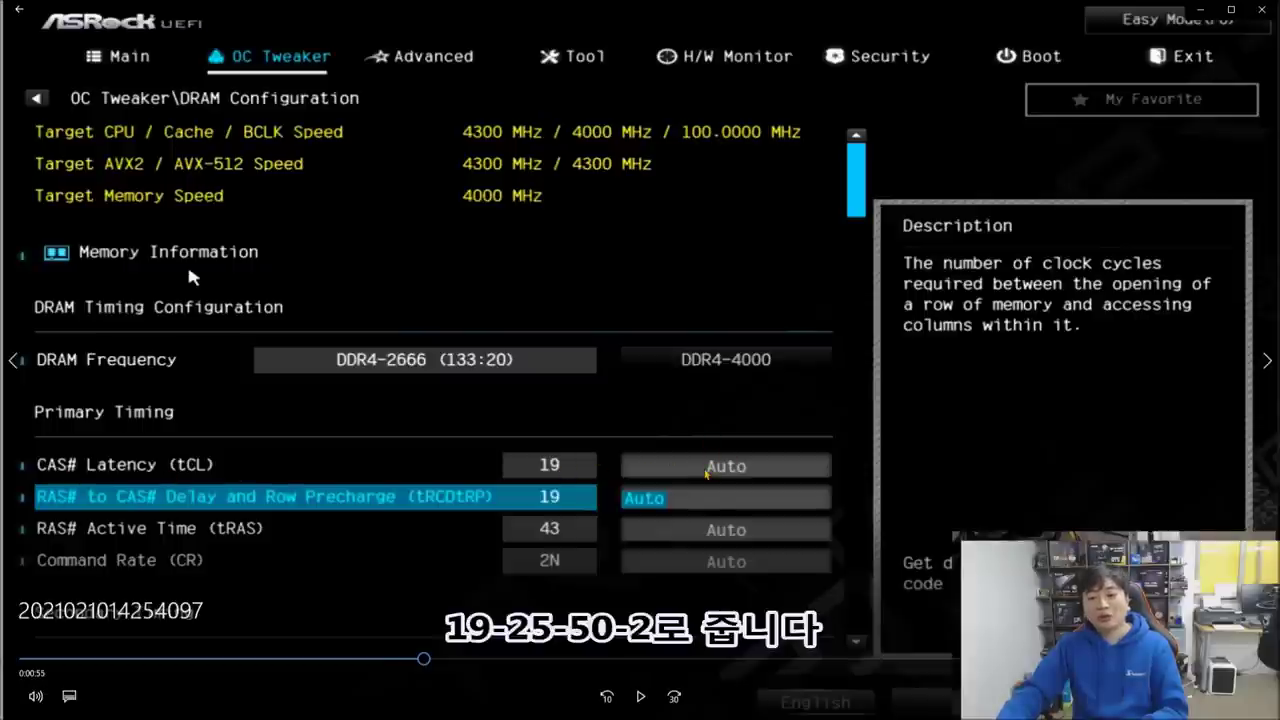
Step: Play the BIOS video in short stretches through the primary timings and Refresh Cycle Time, pausing at Voltage Configuration at about 1:15
left_click(641, 705)
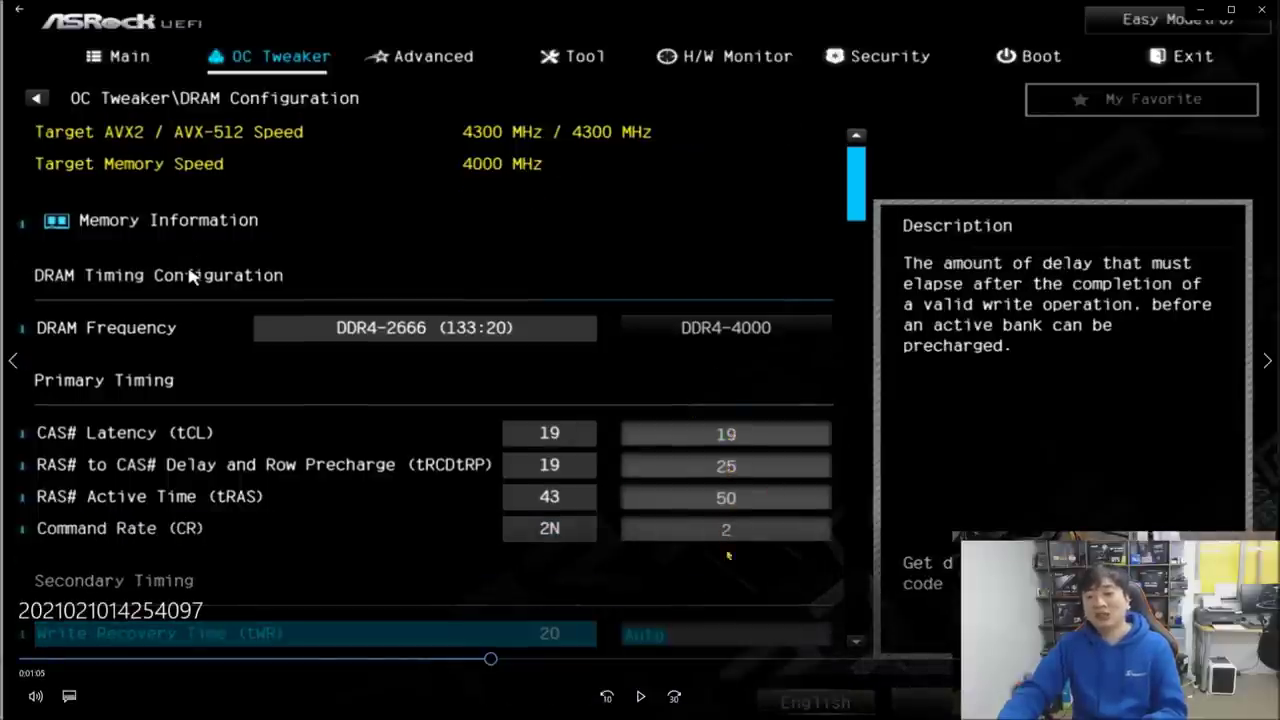
left_click(640, 698)
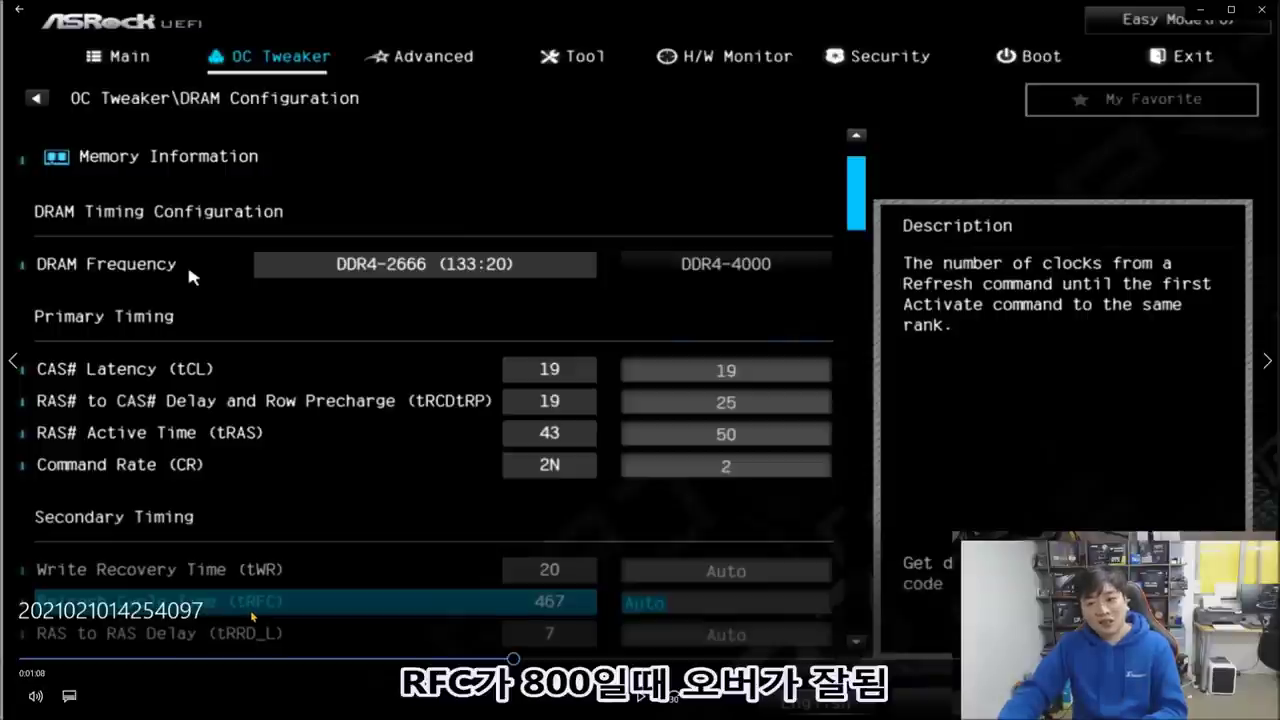
left_click(640, 697)
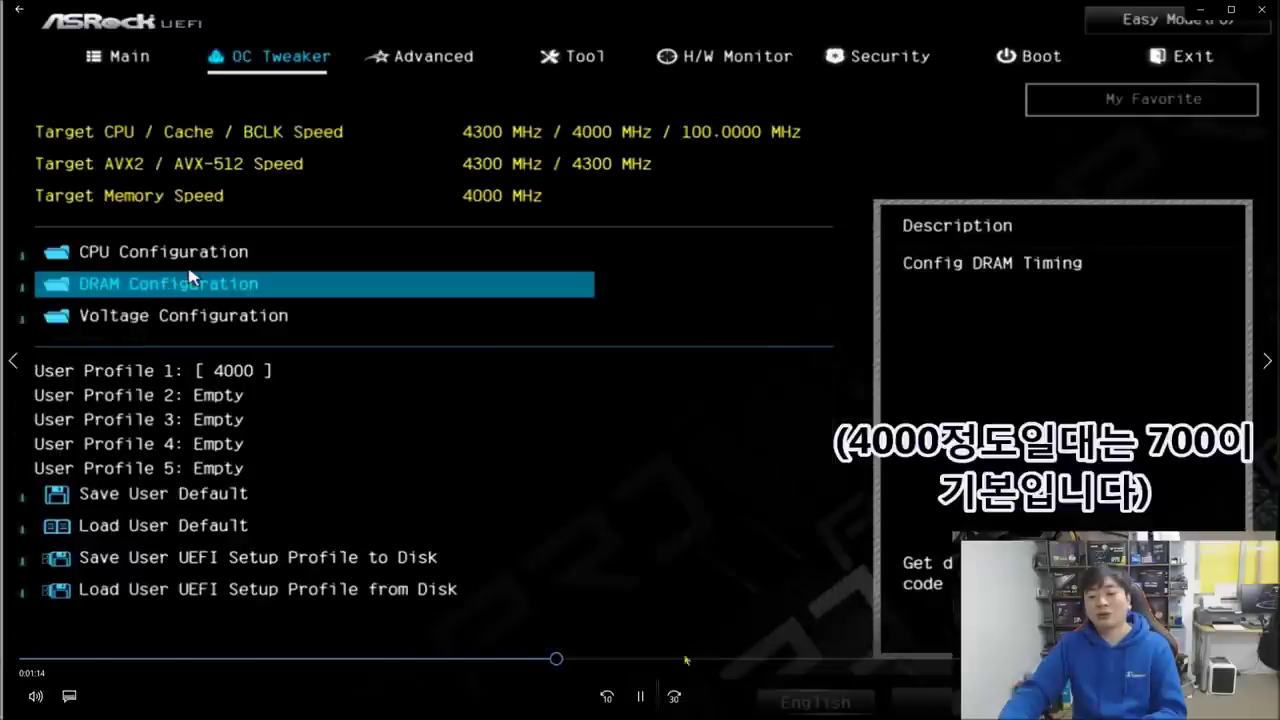
left_click(641, 700)
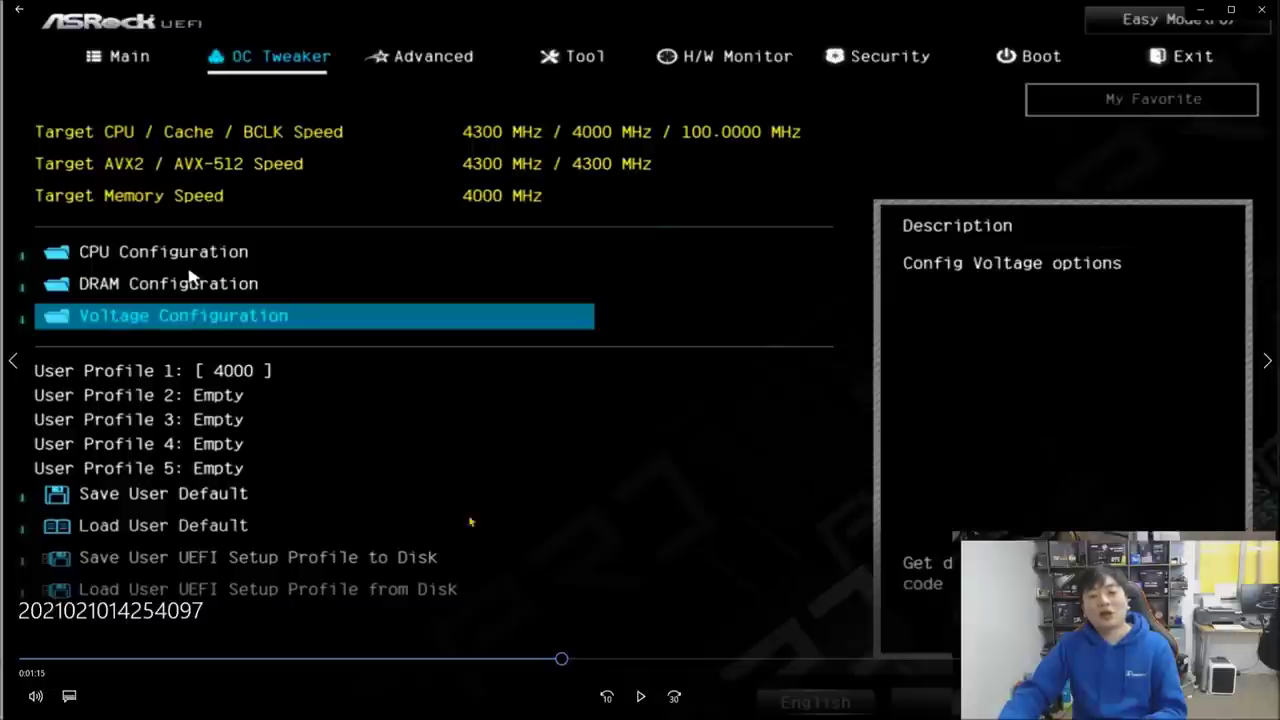
Step: Play the BIOS video through the VCCSA, DRAM and VCCIO voltage settings, pausing at the Save Changes and Exit summary at about 1:38
left_click(641, 696)
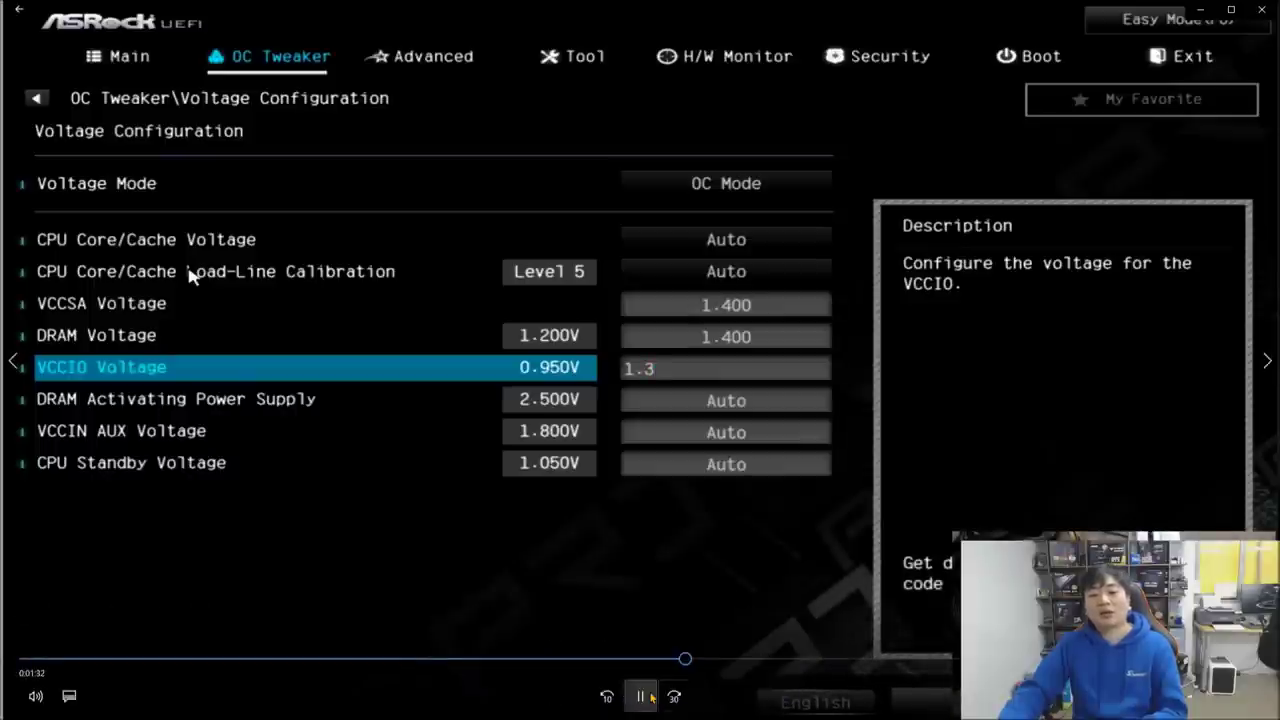
left_click(649, 698)
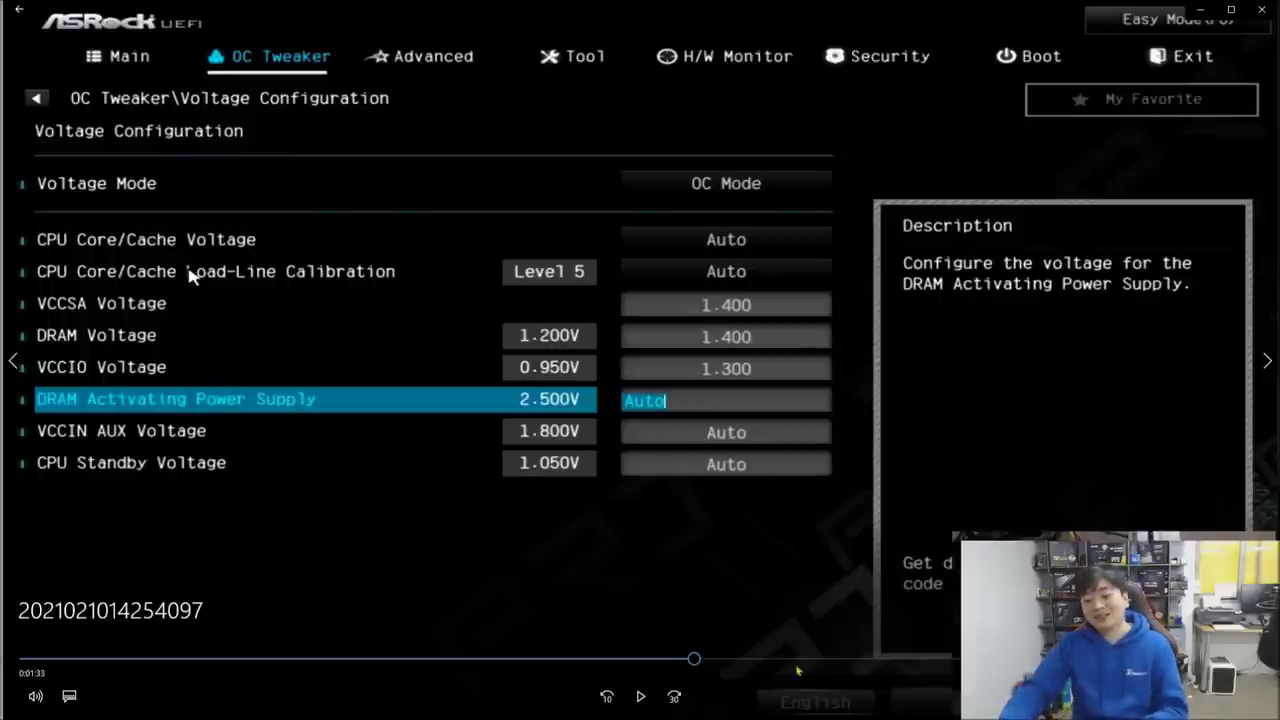
left_click(695, 660)
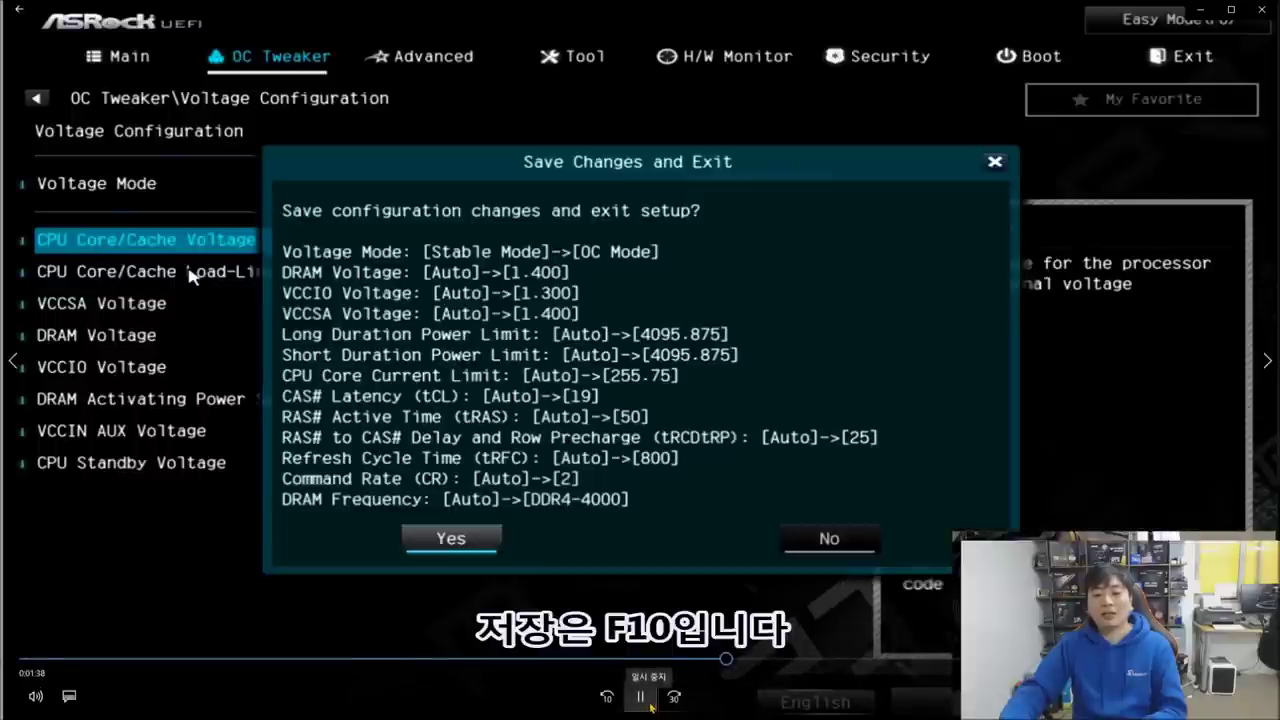
left_click(650, 705)
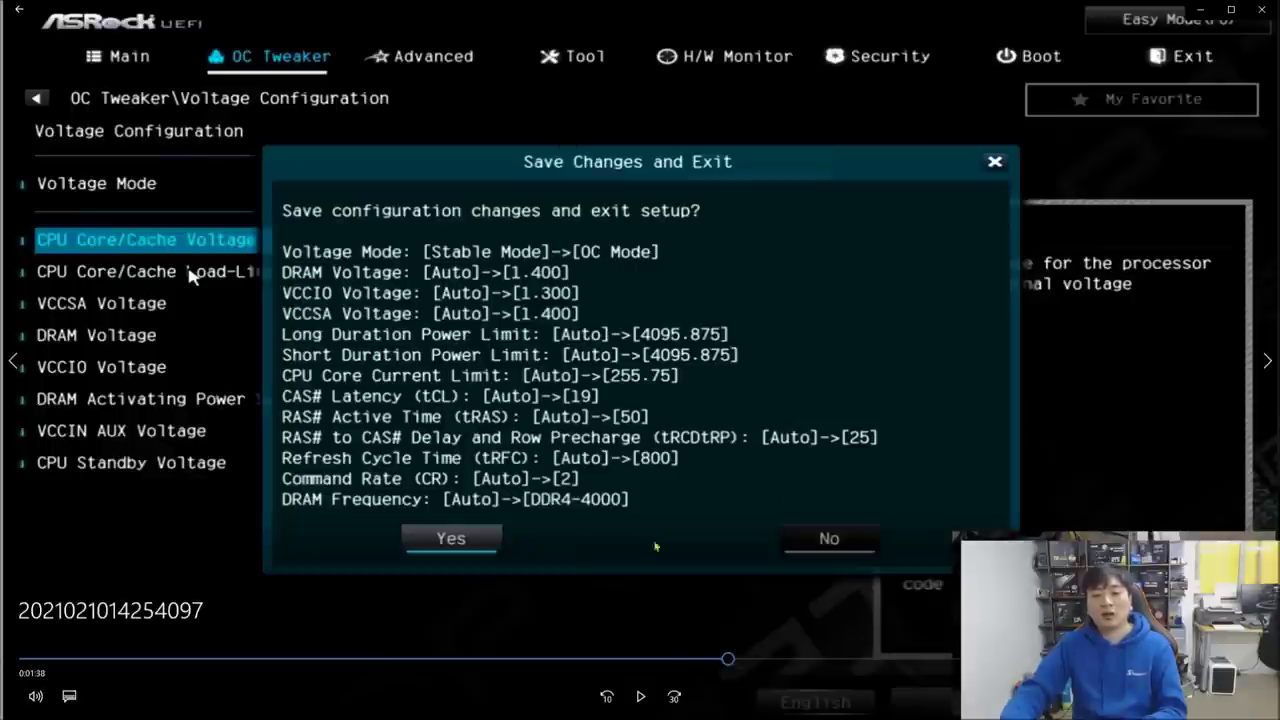
Step: Resume the BIOS video past the save and skip ahead to the Windows desktop with CPU-Z starting at about 2:15
left_click(640, 696)
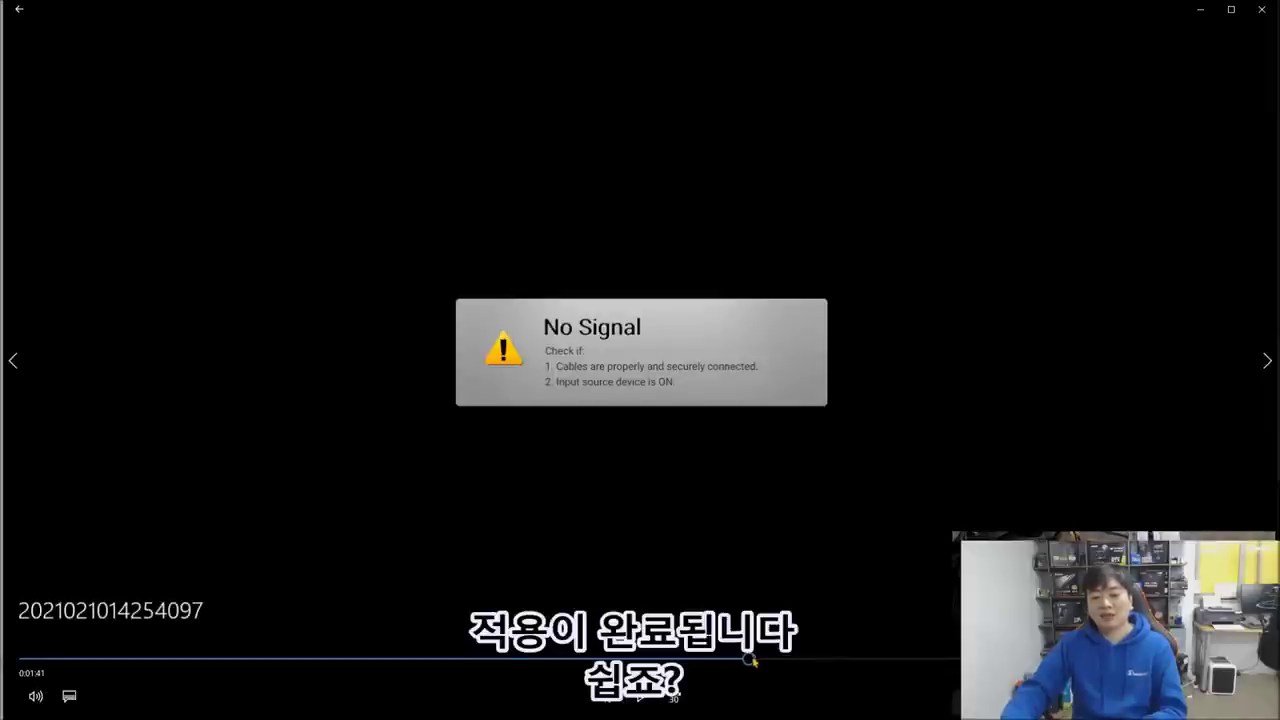
left_click_drag(757, 660, 957, 660)
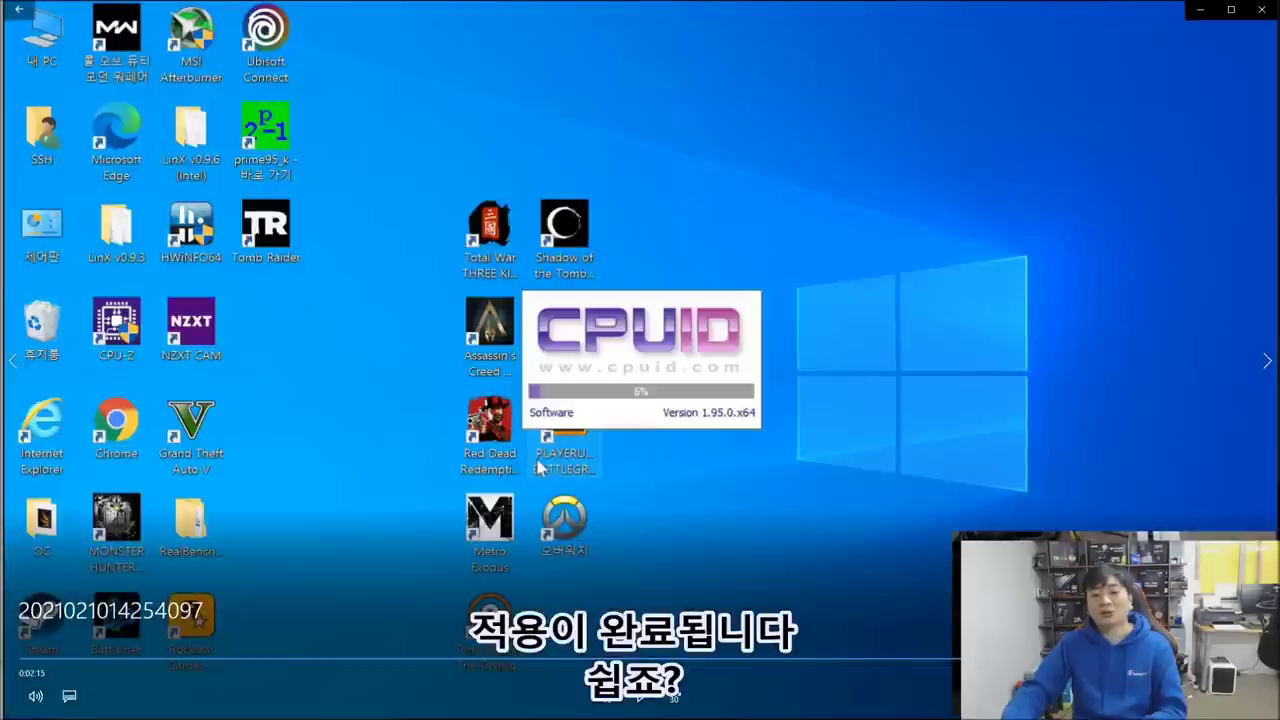